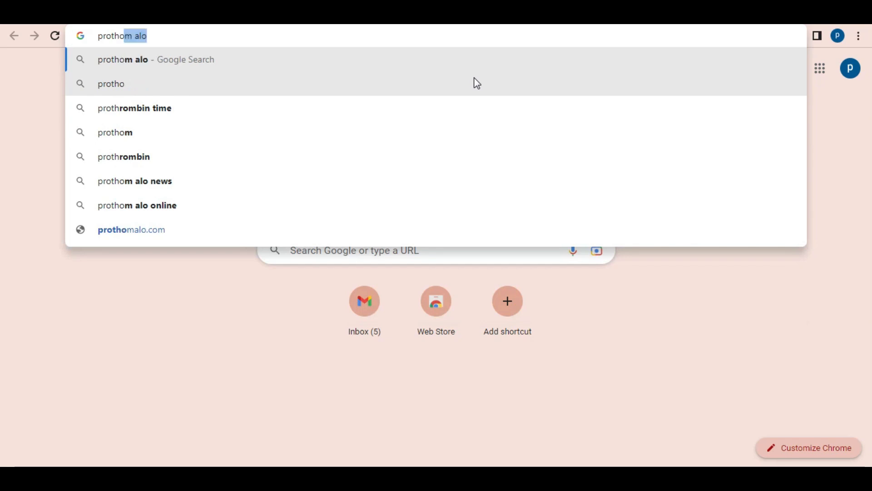
Search the web for "prothom alo" and open the prothomalo.com news site.
text(alo)
key(BackSpace)
key(BackSpace)
key(BackSpace)
text(alo)
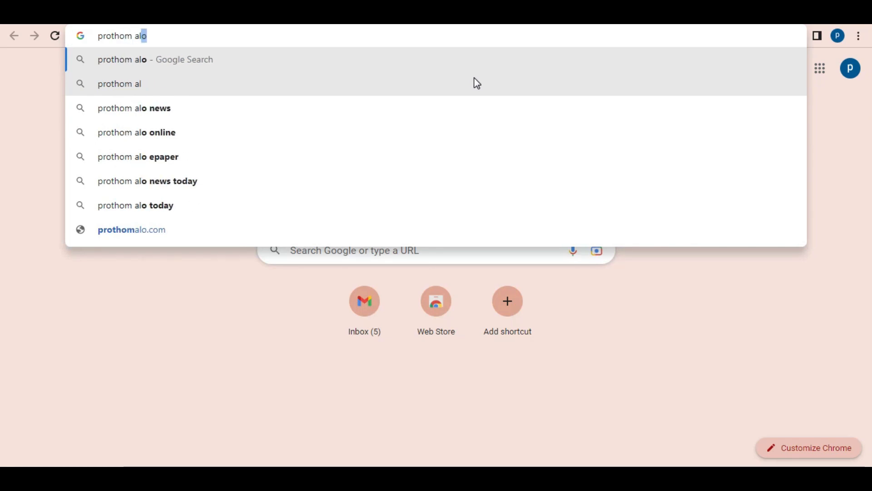
key(Return)
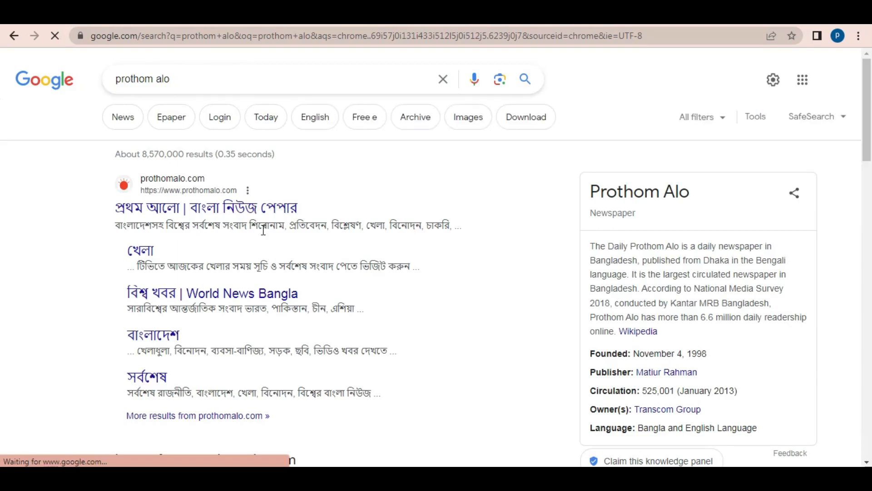
click(258, 210)
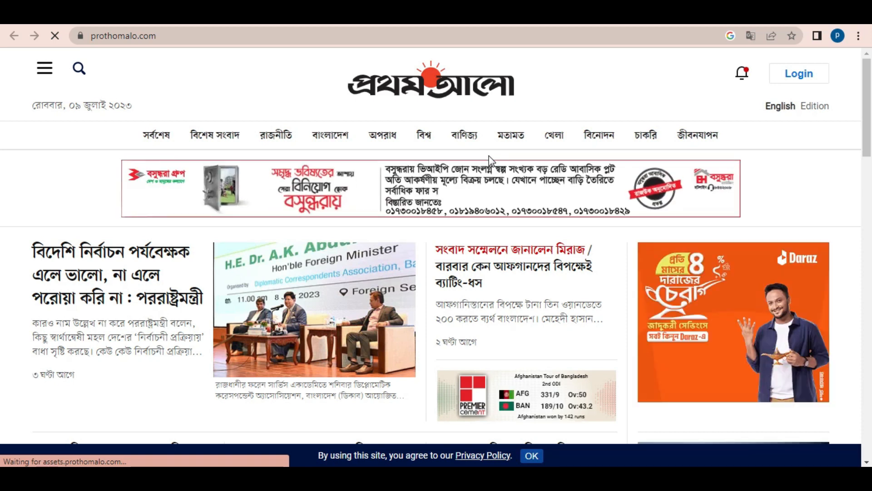
Open the খেলা (sports) section of the news site and decline the news alert request.
click(555, 140)
scroll(200, 249, down, 3)
scroll(200, 249, down, 3)
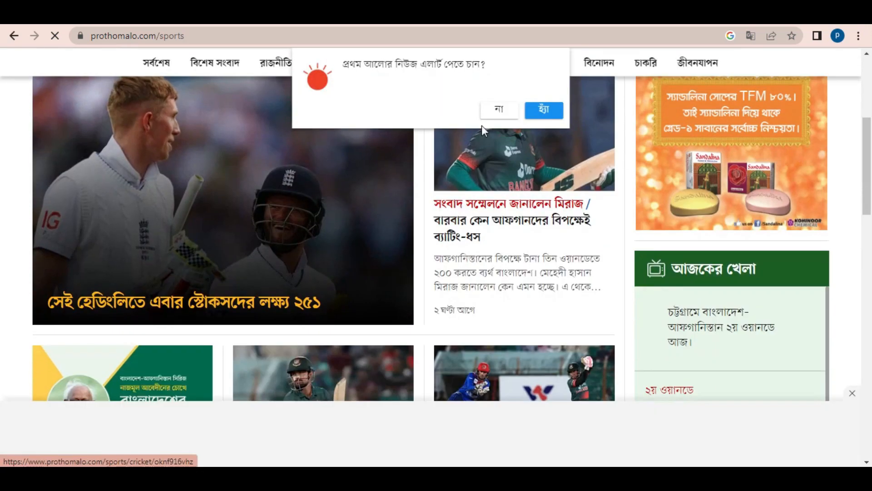
click(500, 109)
scroll(344, 223, up, 3)
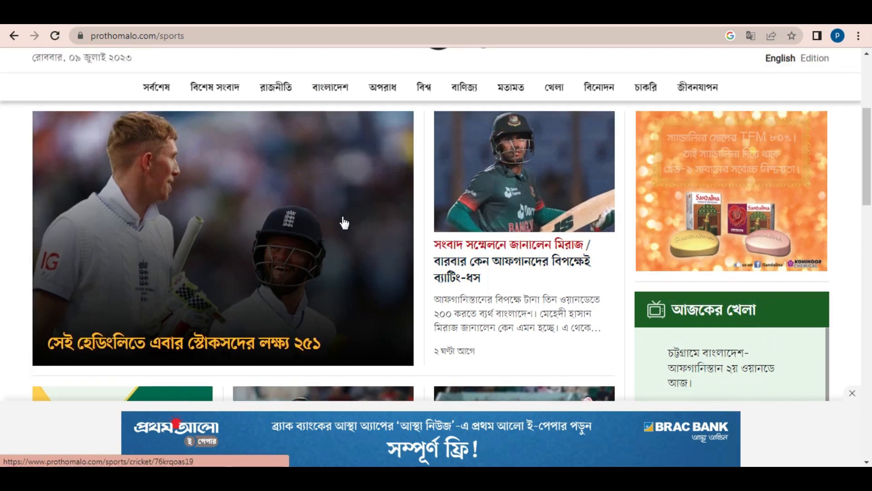
scroll(556, 232, down, 6)
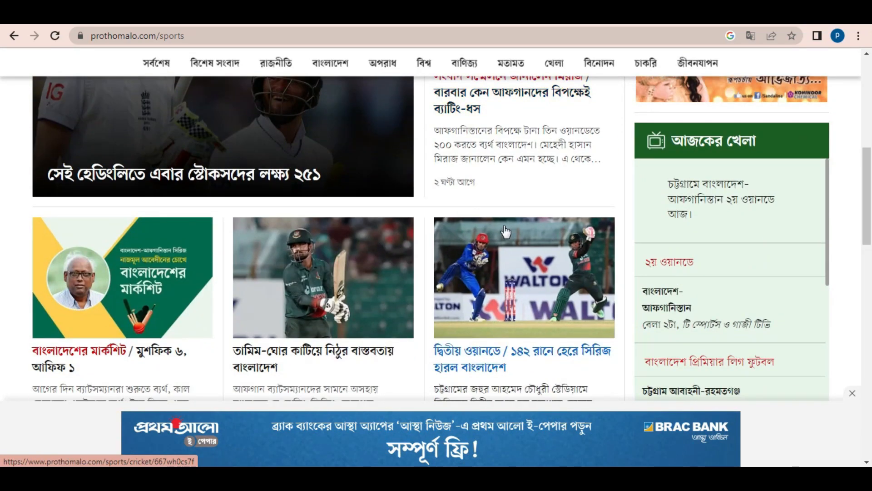
scroll(506, 232, down, 5)
scroll(3, 275, up, 6)
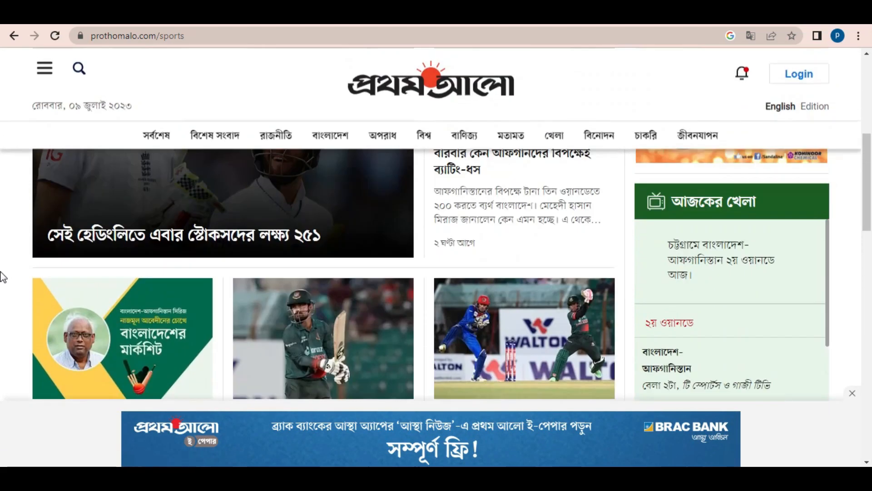
scroll(3, 275, up, 2)
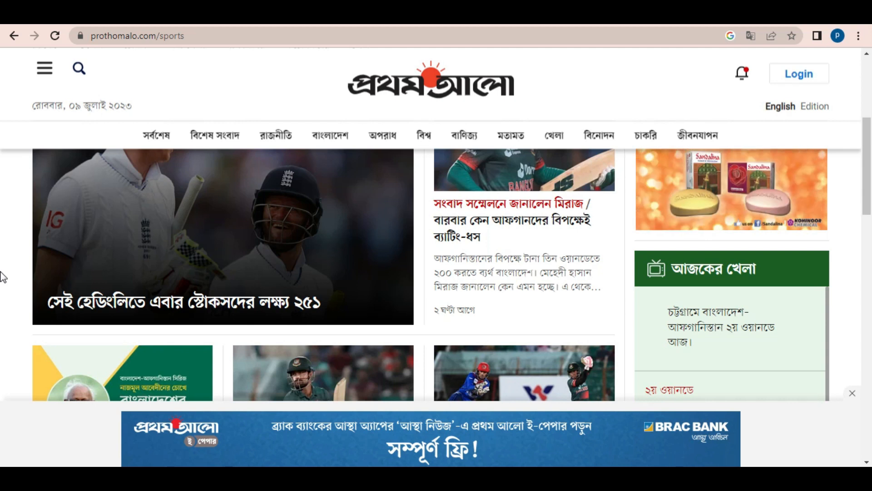
scroll(536, 216, up, 4)
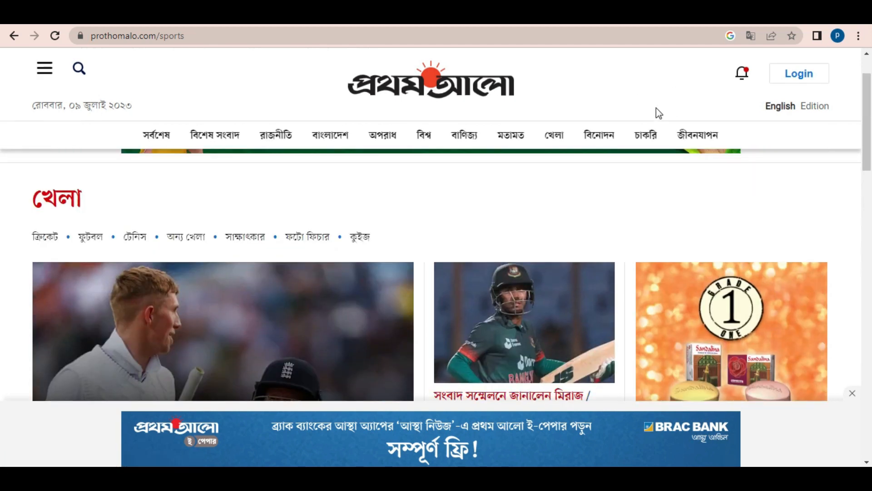
Search the web for "google docs" in a new tab.
key(ctrl+t)
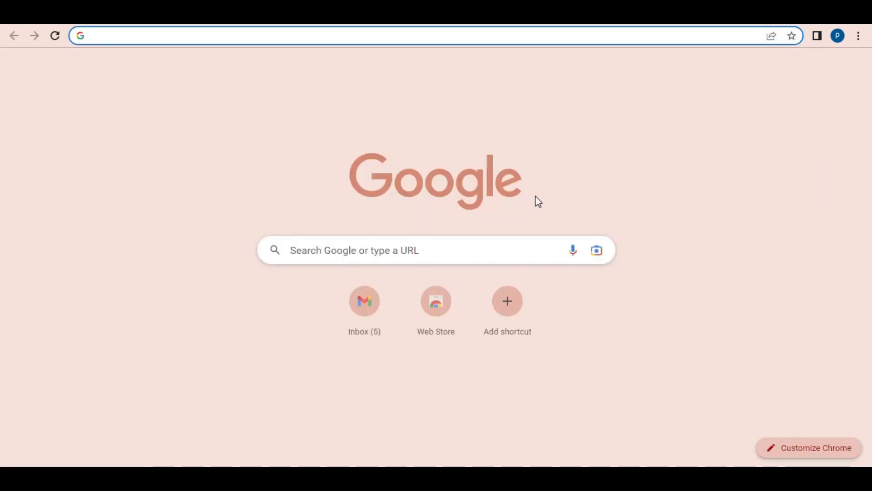
text(good)
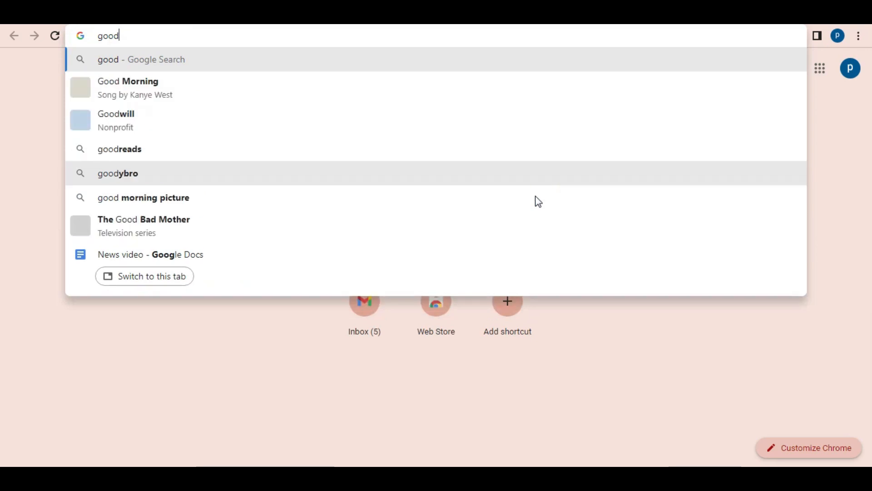
key(BackSpace)
text(gle)
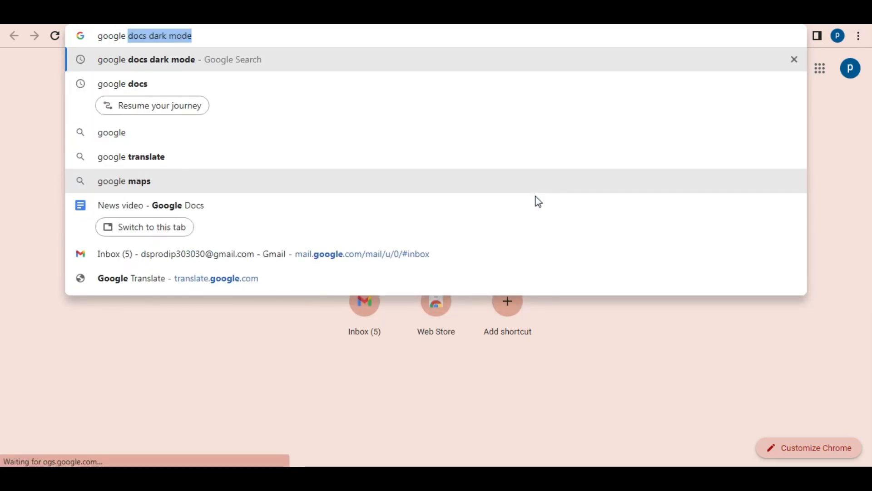
key(BackSpace)
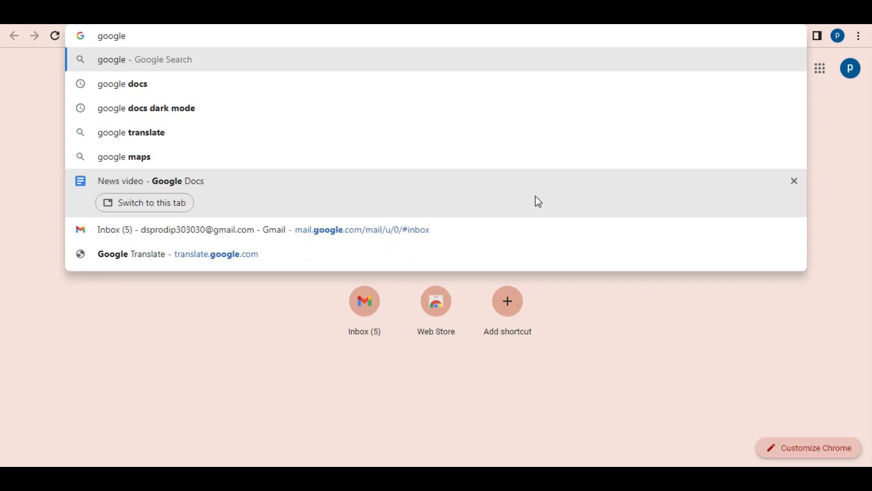
text(docs)
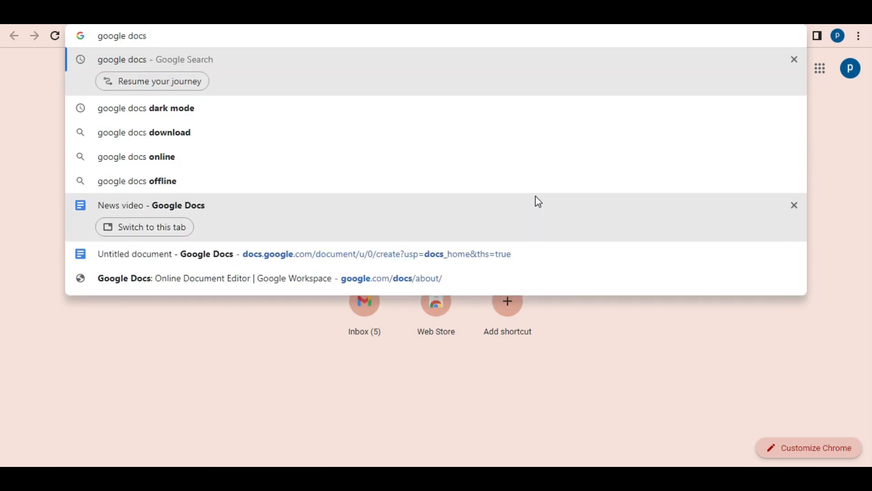
key(Return)
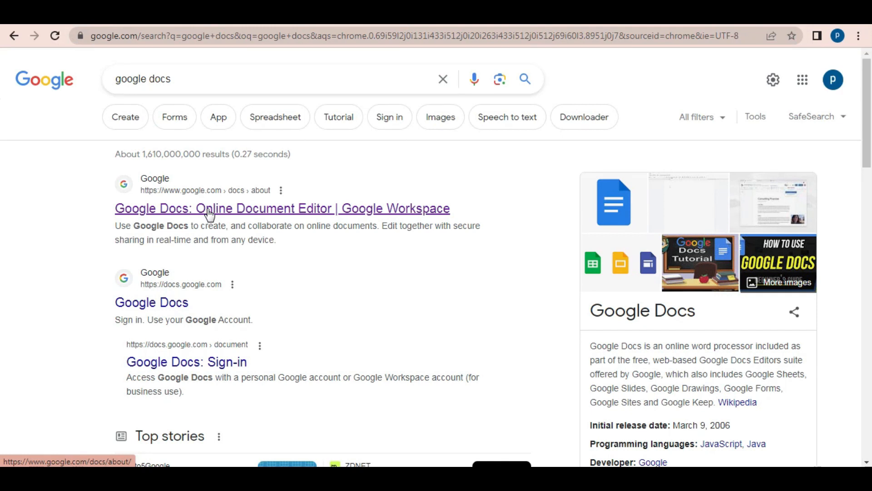
Open the Google Docs product page from the results and go on to Docs.
click(210, 212)
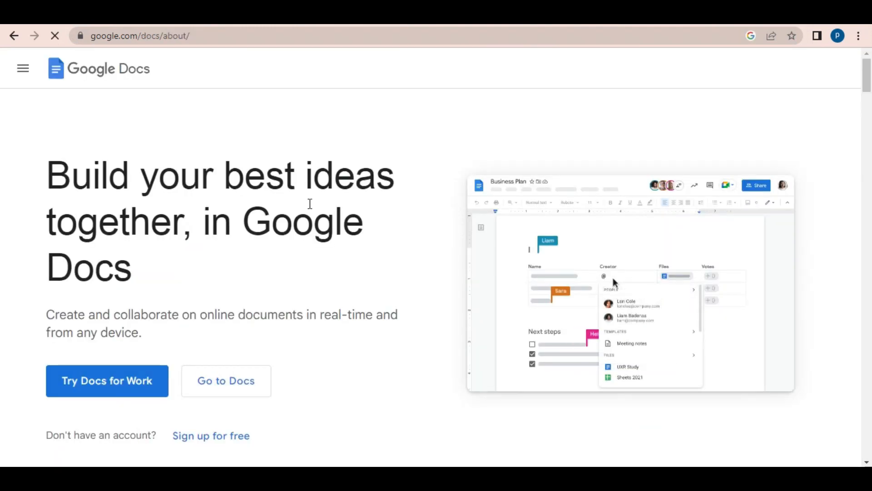
scroll(307, 203, down, 3)
click(230, 263)
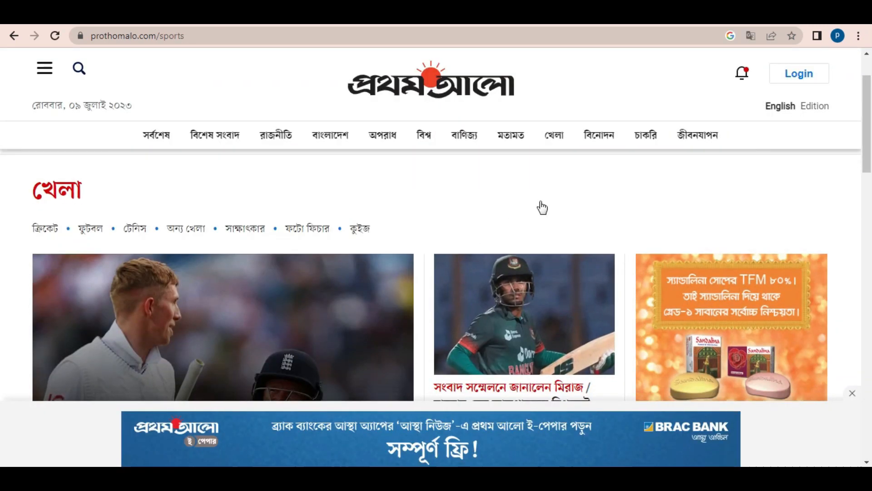
Back on the sports page, open the article "বারবার কেন আফগানদের বিপক্ষেই ব্যাটিং-ধস" and close its banner ad.
scroll(543, 207, down, 5)
scroll(475, 218, up, 3)
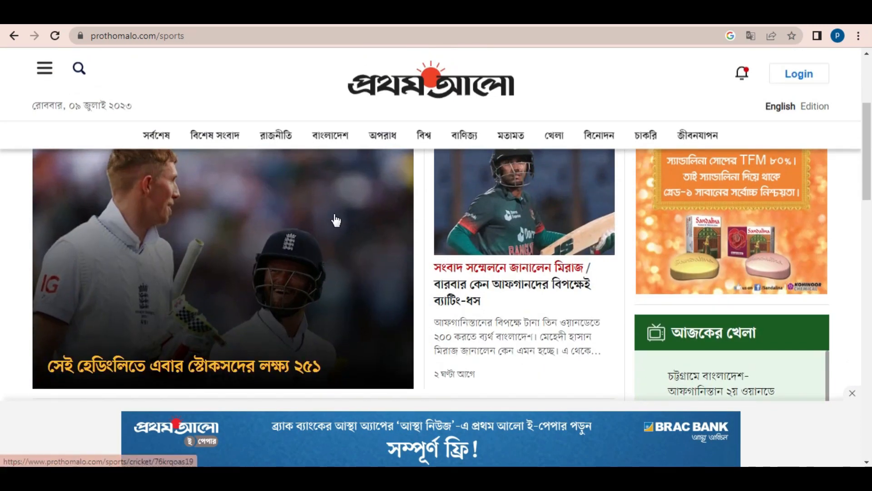
scroll(336, 221, down, 2)
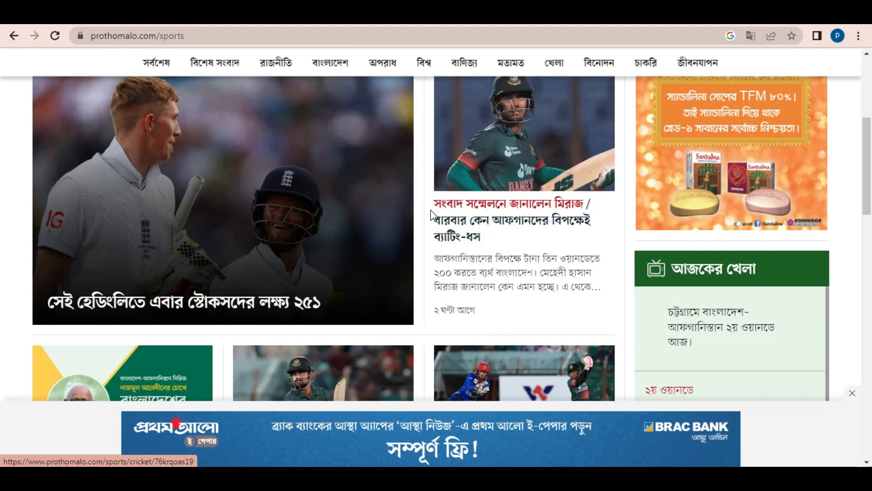
click(522, 223)
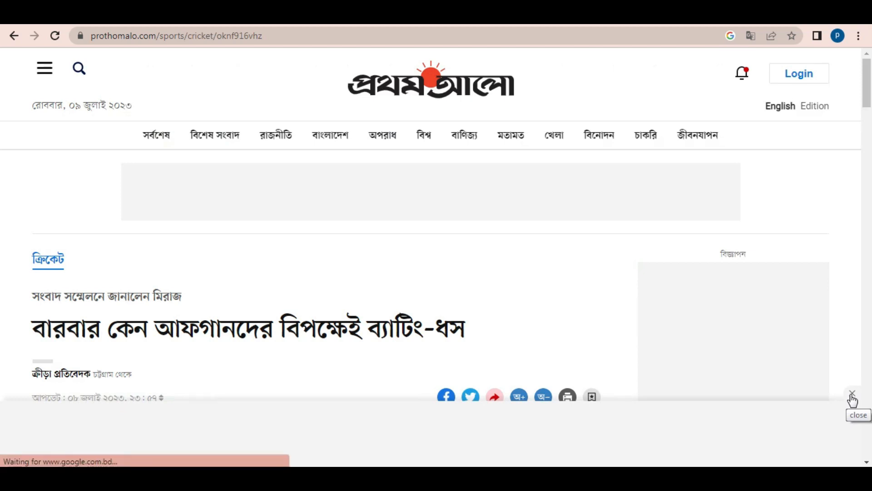
click(853, 396)
Copy the full headline of the cricket article.
scroll(439, 268, down, 1)
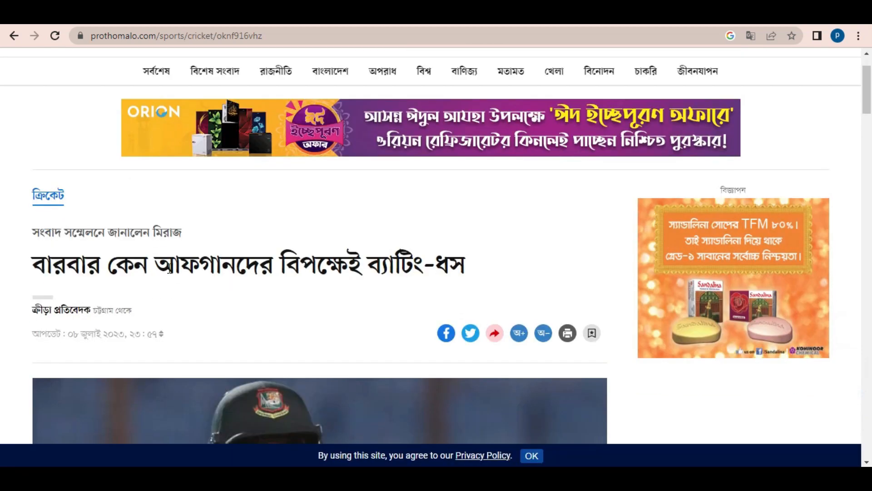
triple_click(170, 269)
right_click(169, 268)
click(200, 278)
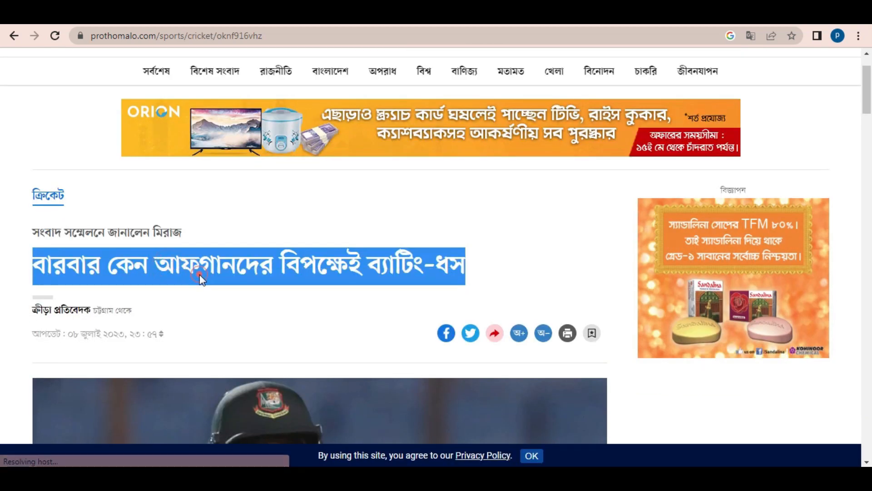
Switch to the blank Google Docs document, paste the headline without formatting and apply the pageless format.
click(610, 19)
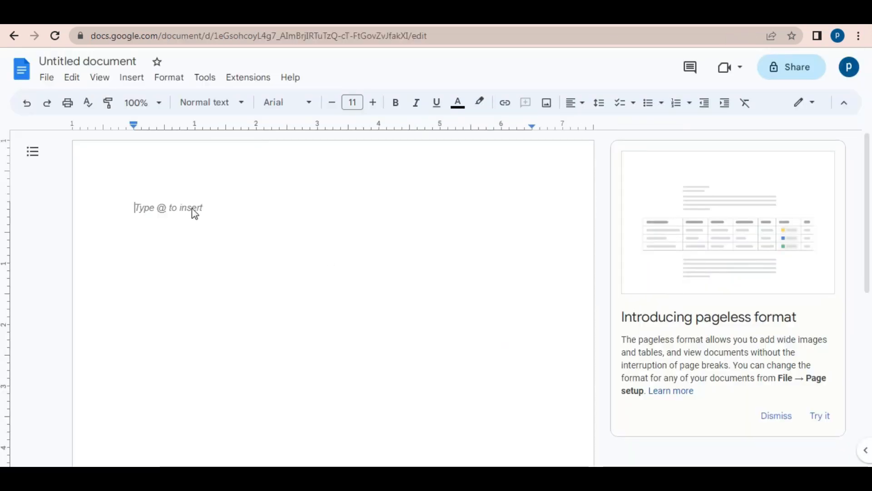
right_click(194, 212)
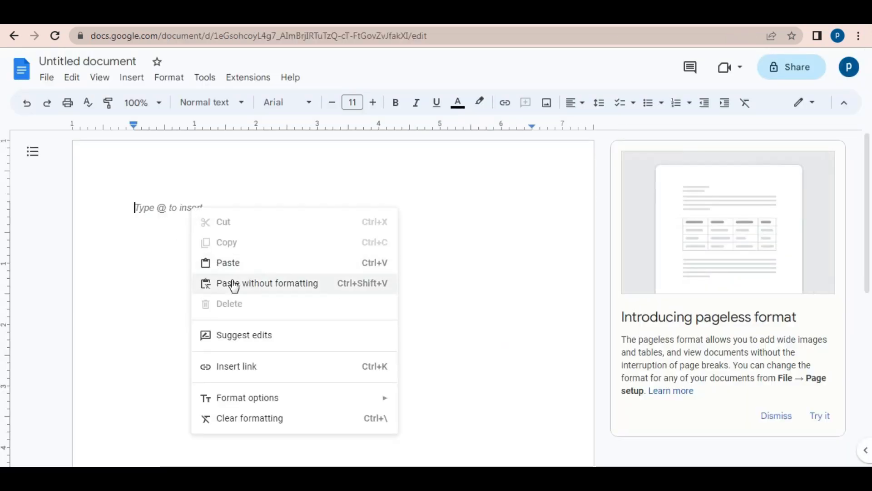
click(234, 286)
click(819, 416)
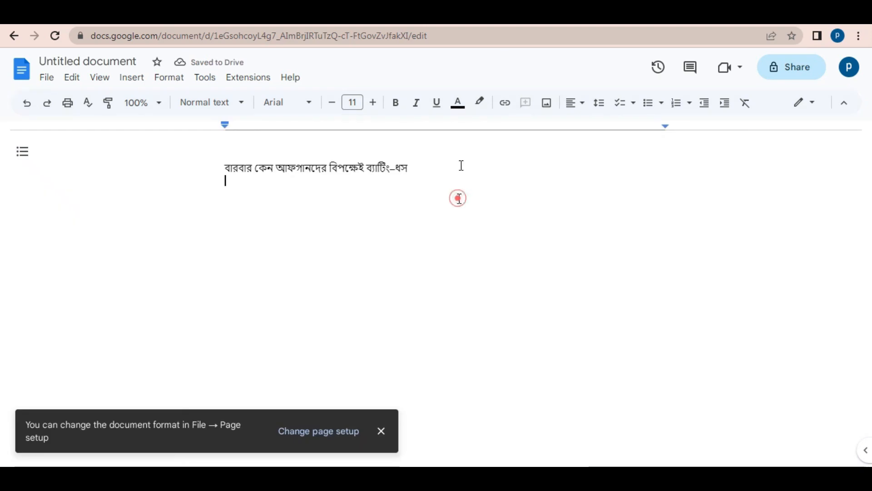
Return to the article and copy its body text, starting from the first paragraph.
key(ctrl+Tab)
scroll(332, 251, down, 10)
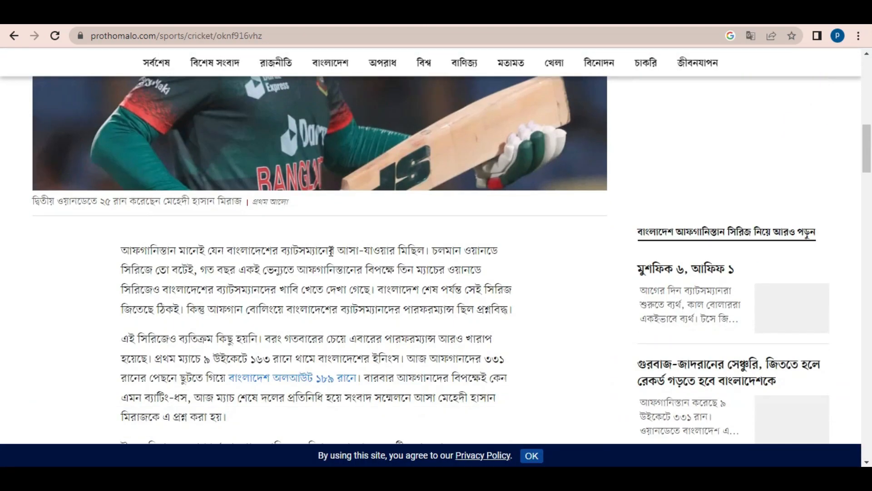
scroll(331, 251, down, 4)
scroll(159, 200, up, 3)
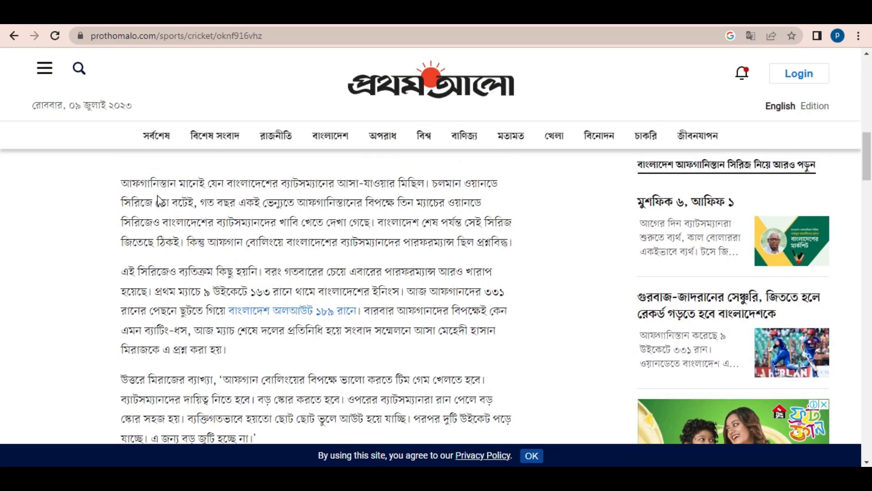
drag(115, 185, 269, 449)
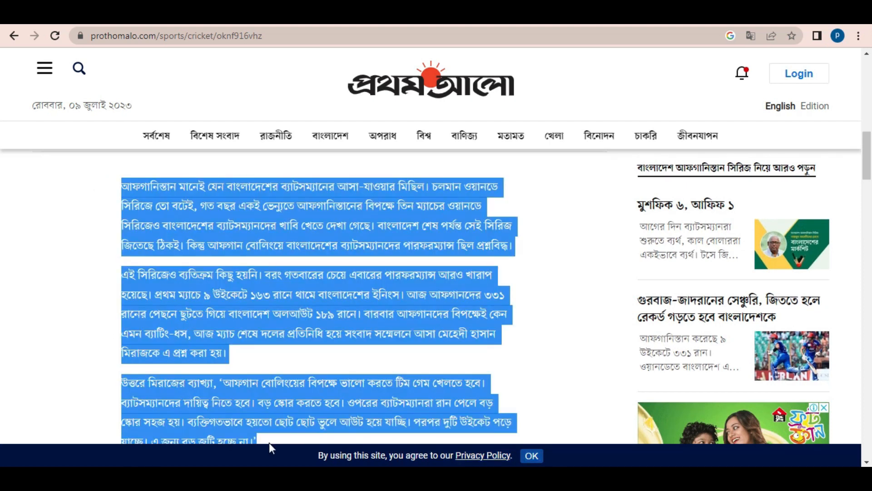
scroll(353, 347, down, 4)
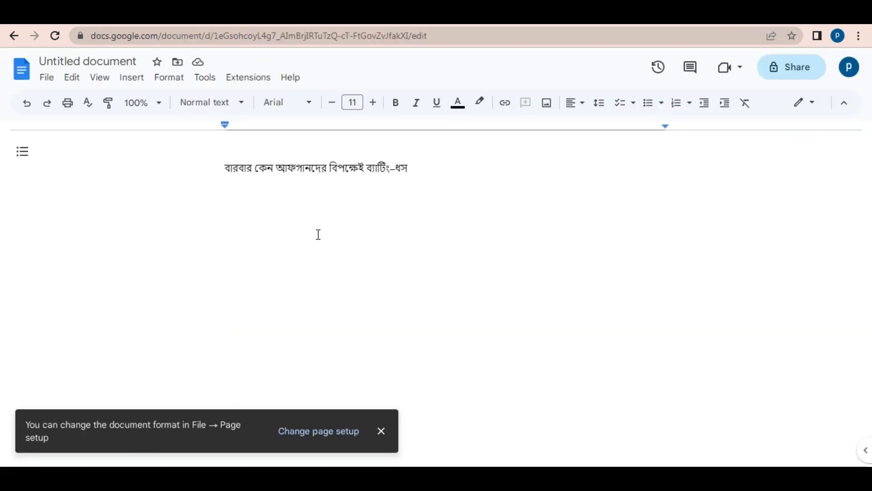
Paste the article text without formatting below the headline in the Google Docs document and dismiss the page setup notice.
right_click(318, 234)
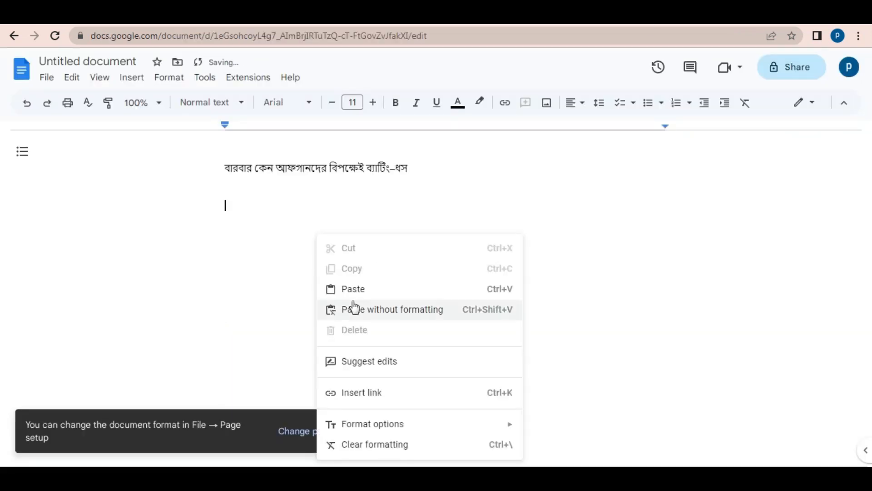
click(390, 313)
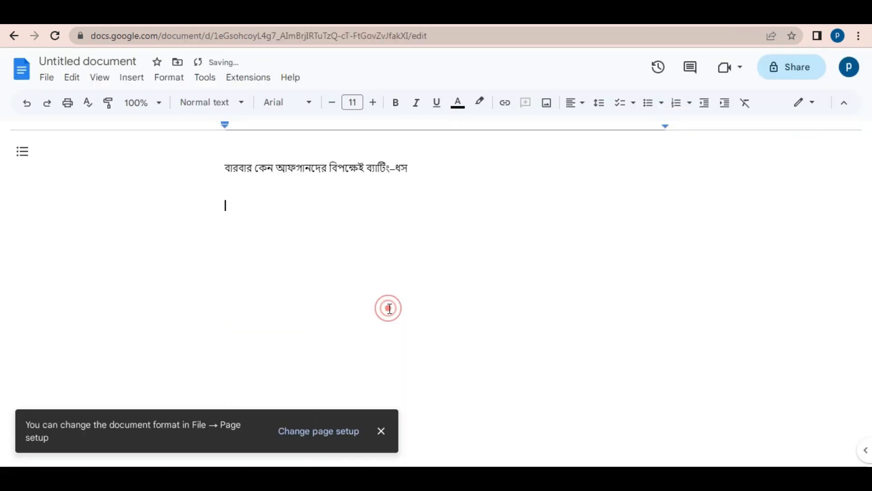
click(381, 431)
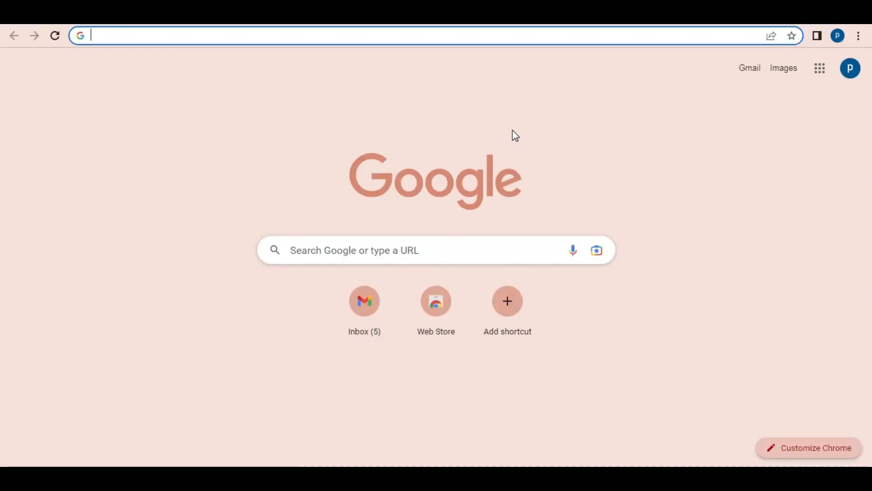
Search the web for "heygen", go to the HeyGen site and open its account sign-in dialog.
text(hey)
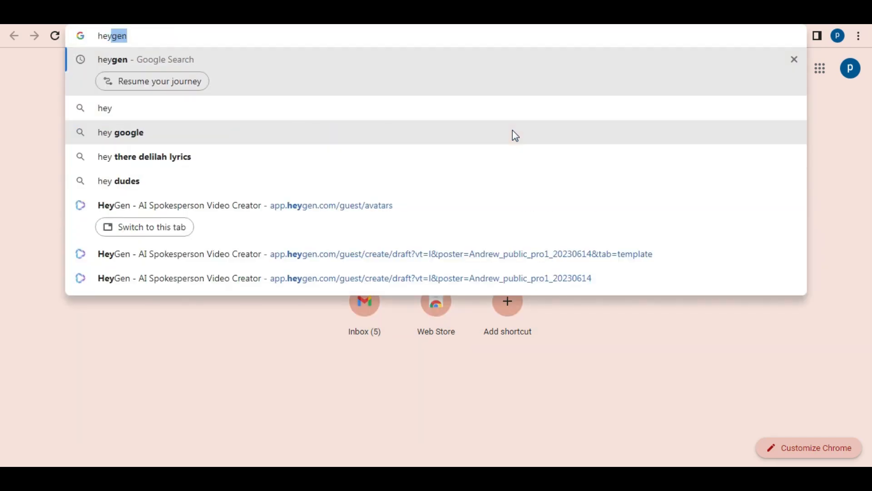
text(gen)
key(Return)
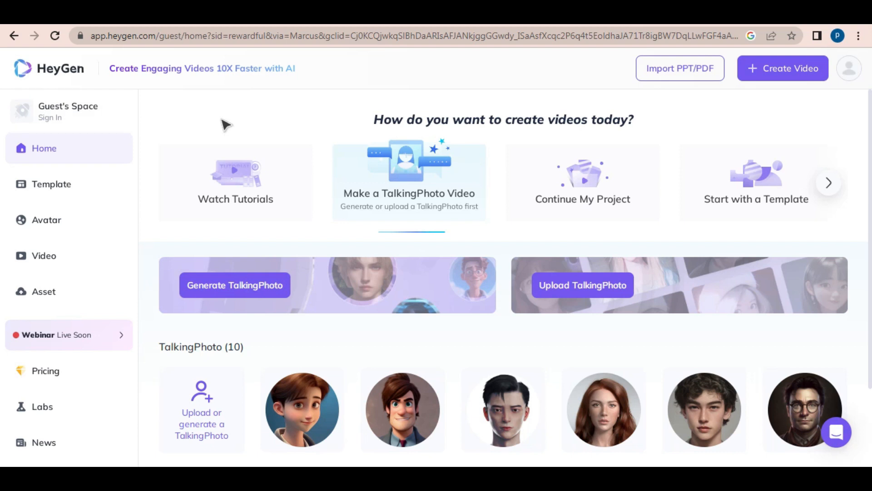
click(67, 118)
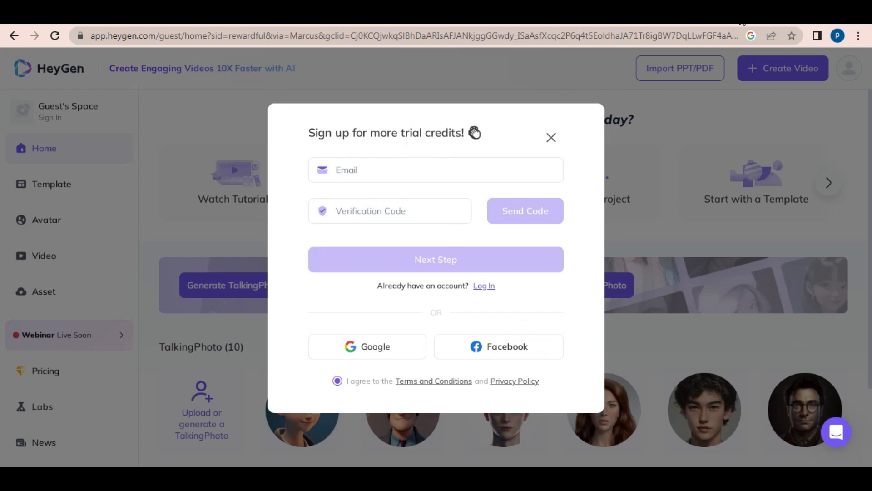
Open the temp-mail.org site in a new browser tab and copy the temporary email address it offers.
key(ctrl+t)
text(tem)
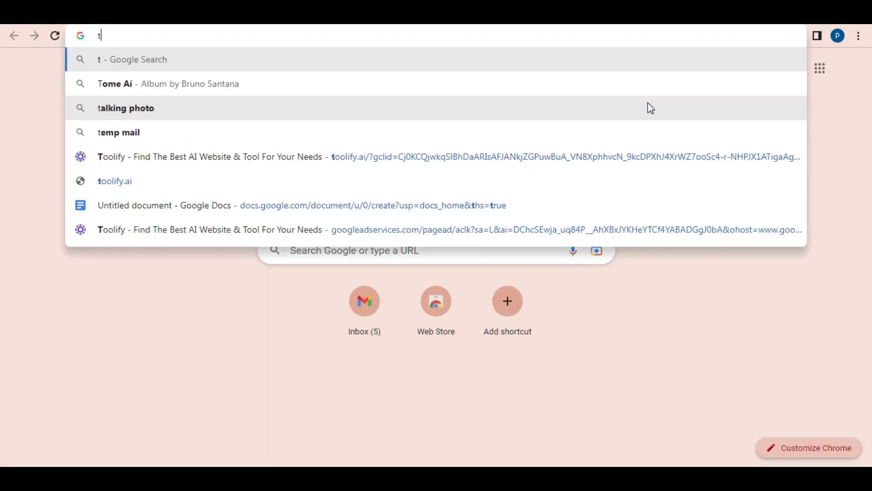
text(p mai)
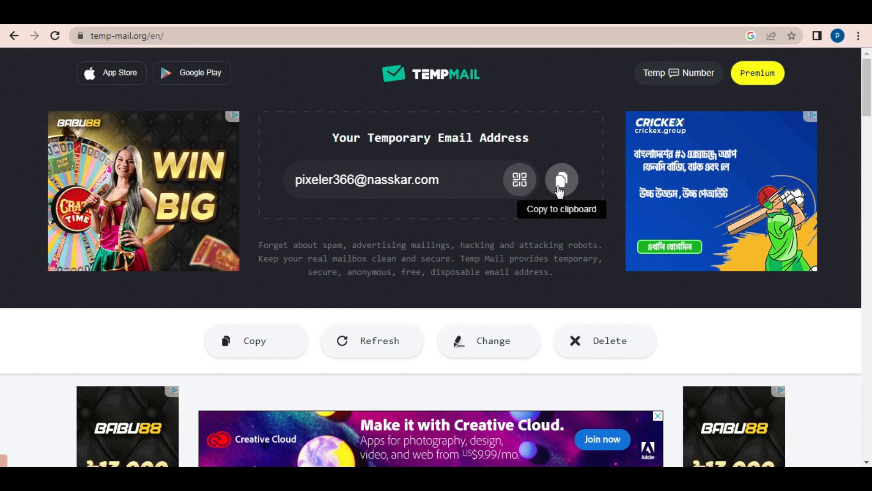
click(558, 192)
Paste the temporary email address into the HeyGen sign-up form and request a verification code.
key(ctrl+shift+Tab)
click(423, 174)
key(ctrl+v)
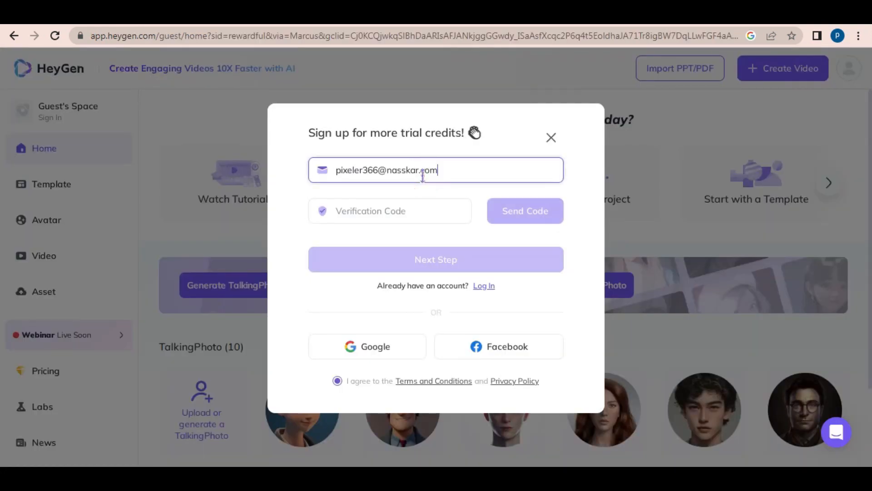
click(546, 213)
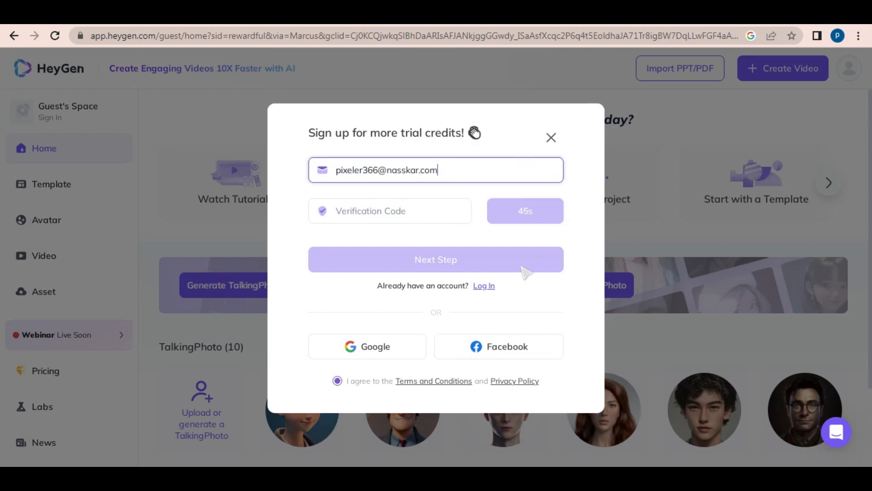
Open the HeyGen verification email in the temp-mail inbox and copy the verification code.
click(646, 16)
scroll(537, 311, down, 7)
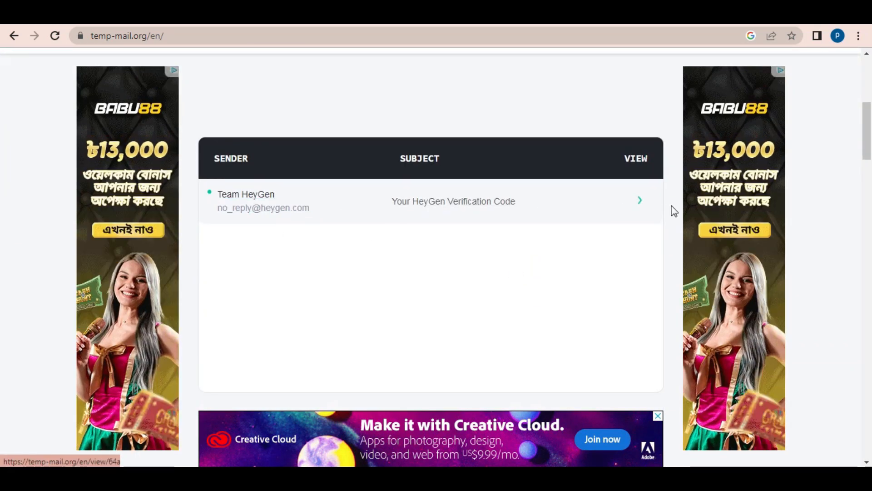
click(498, 202)
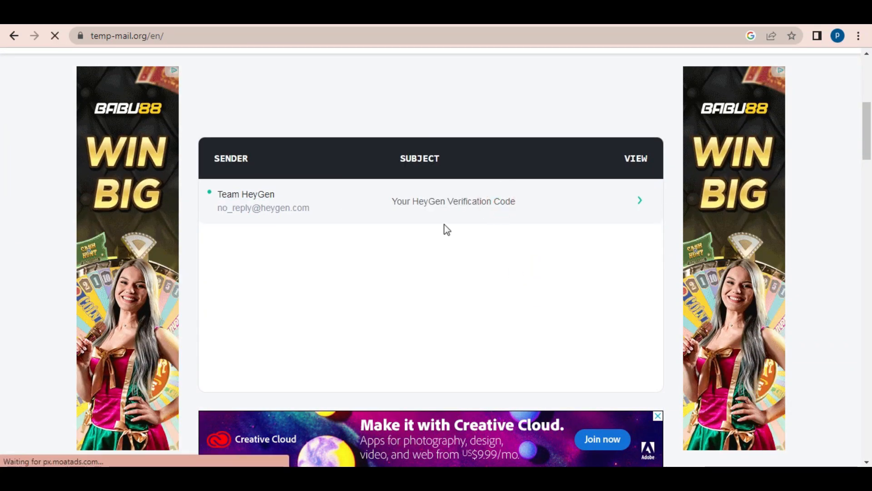
scroll(454, 327, down, 4)
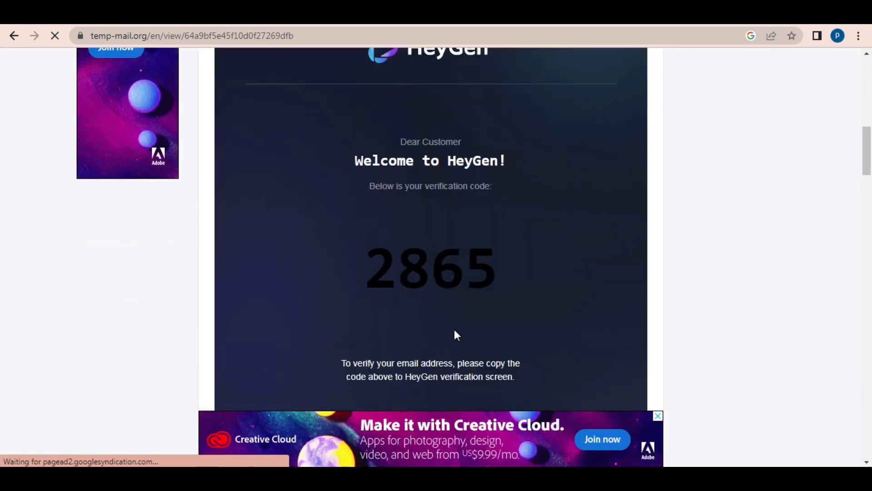
double_click(446, 220)
right_click(446, 220)
click(468, 230)
Enter the verification code and a confirmed account password to complete the HeyGen registration, and decline saving the password in the browser.
click(409, 210)
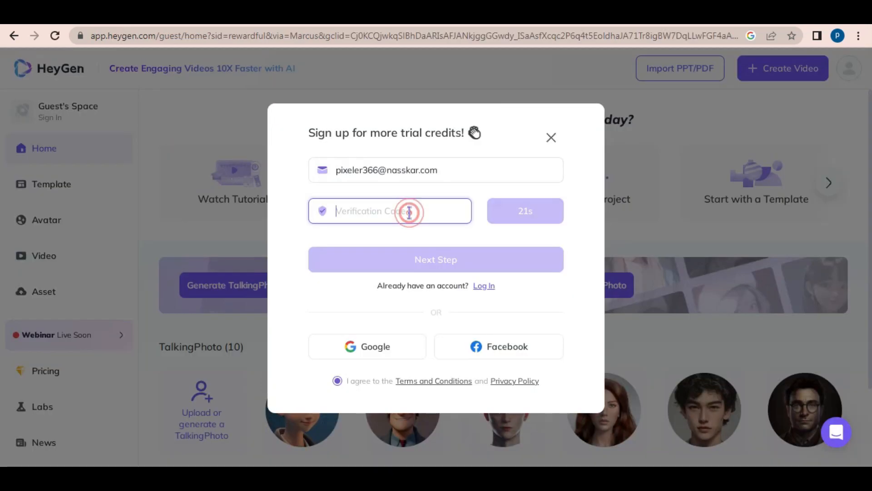
key(ctrl+v)
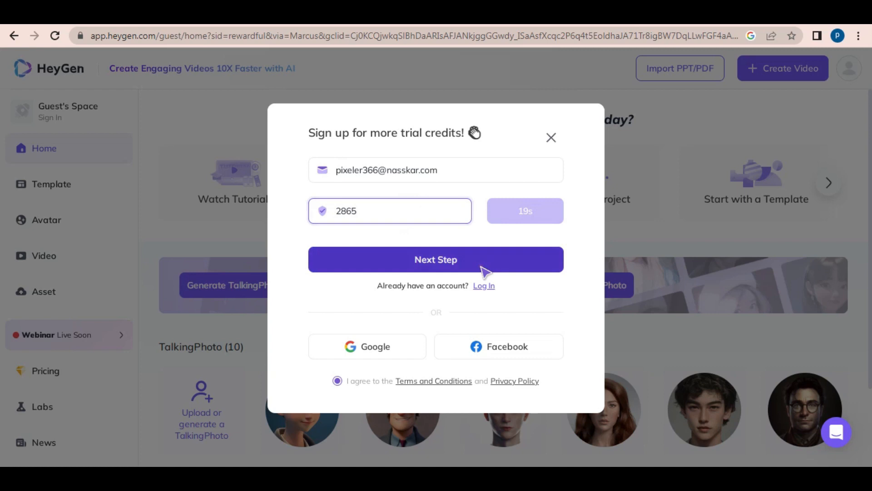
click(483, 269)
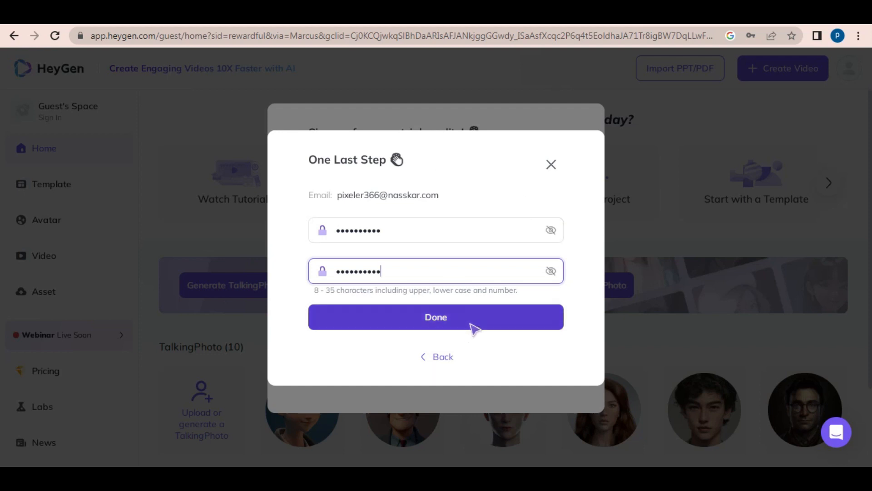
click(477, 325)
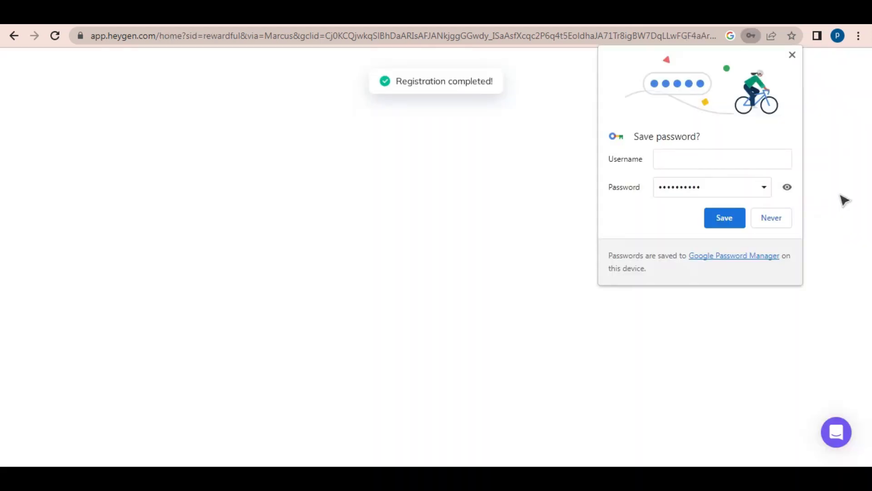
click(780, 222)
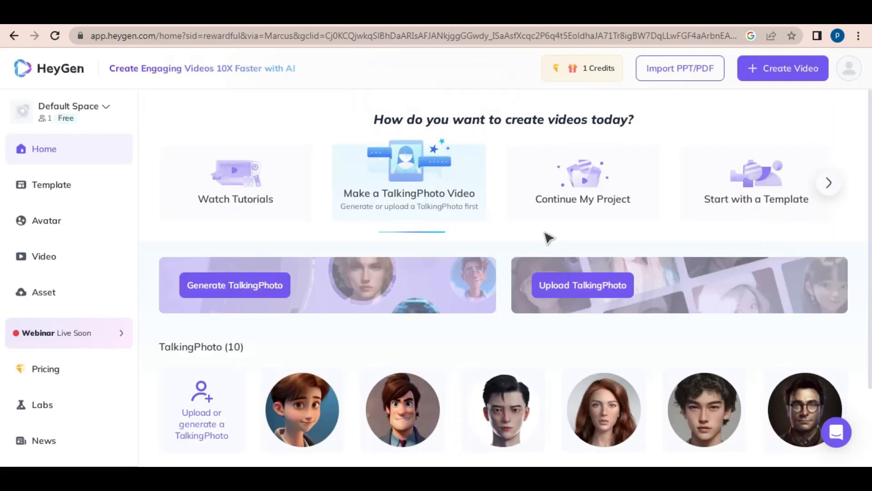
Browse the avatar library and create a landscape video with the Austin avatar in the blue suit and tie.
mouse_move(616, 70)
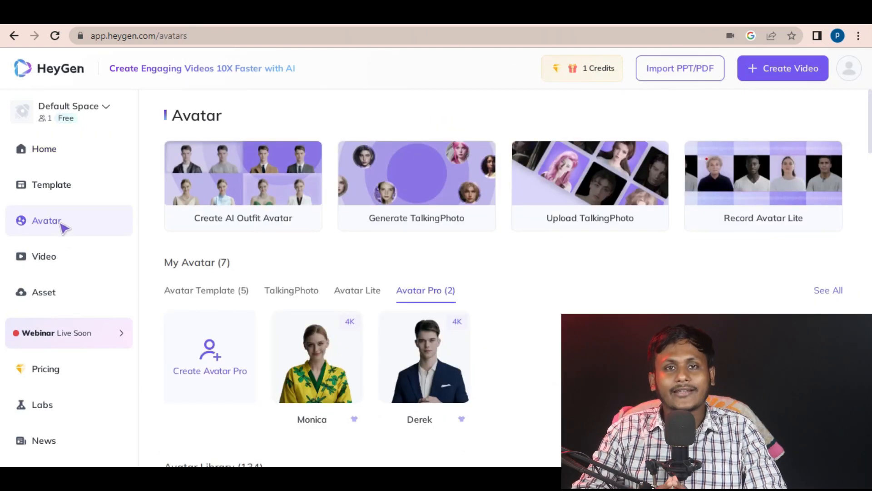
click(59, 221)
scroll(623, 264, down, 10)
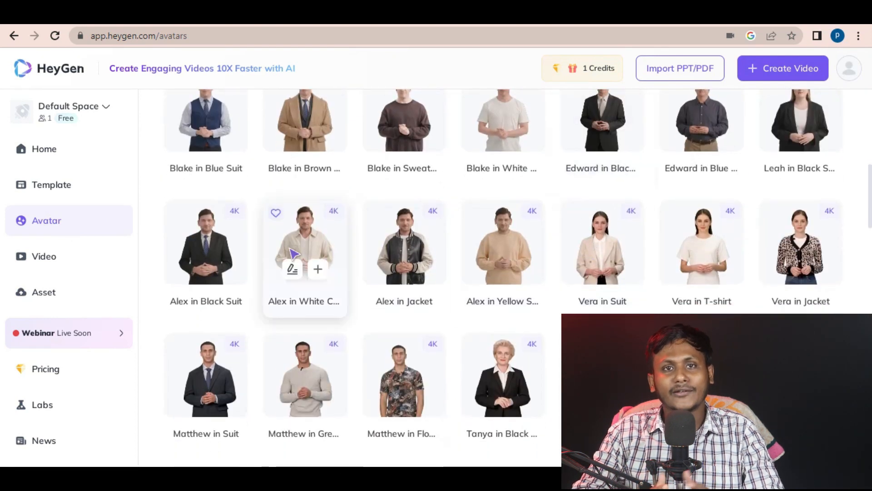
scroll(629, 269, down, 4)
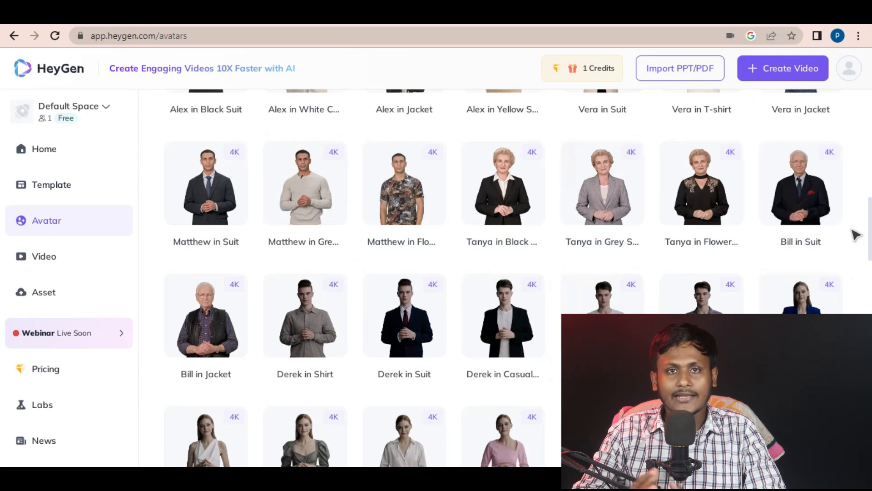
scroll(852, 232, down, 4)
scroll(868, 275, down, 10)
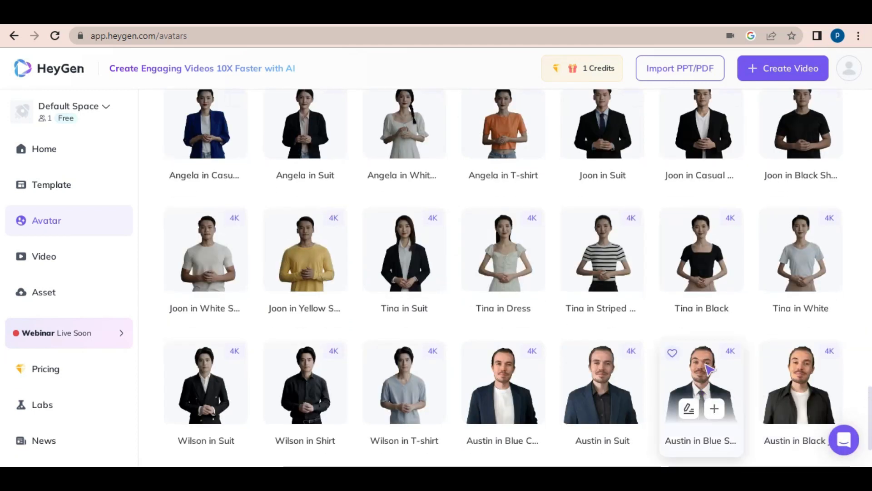
mouse_move(717, 408)
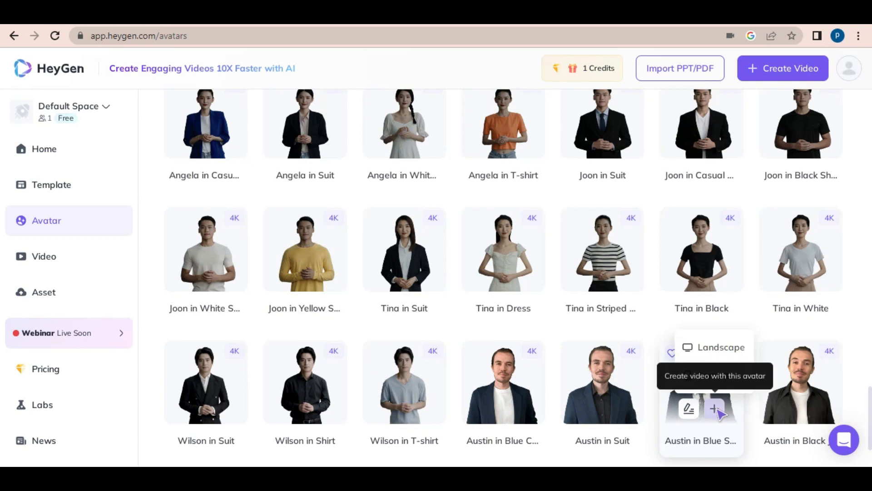
click(717, 347)
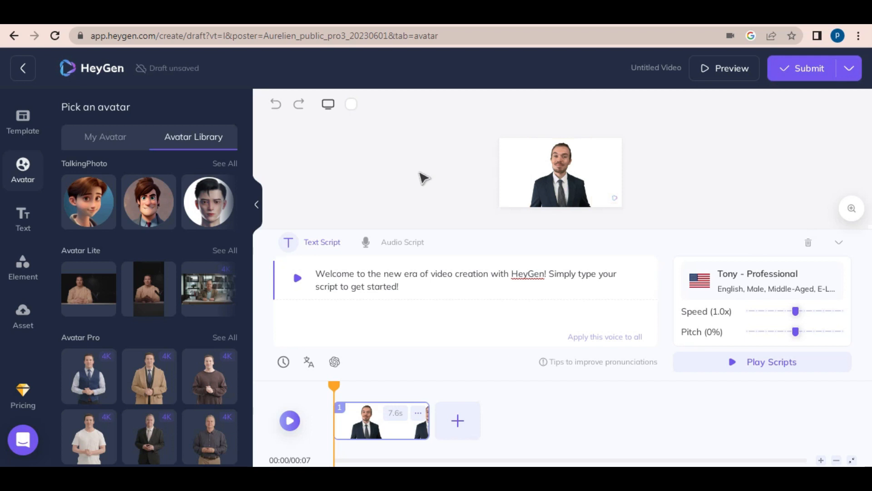
Set the video's background colour to bright green, #80F241.
click(525, 160)
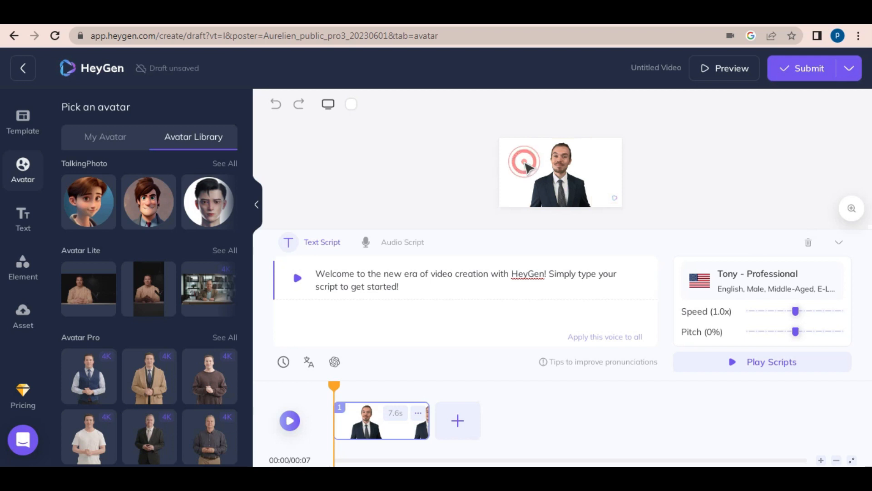
click(563, 191)
click(516, 165)
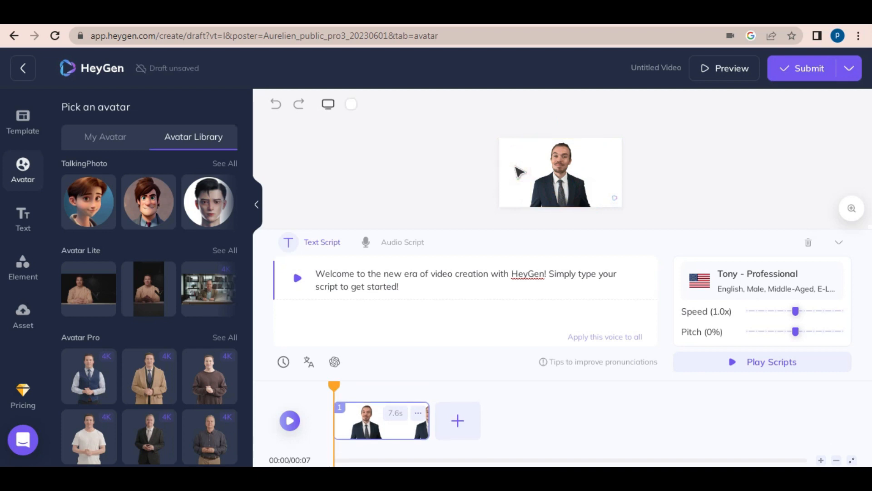
click(348, 105)
click(331, 209)
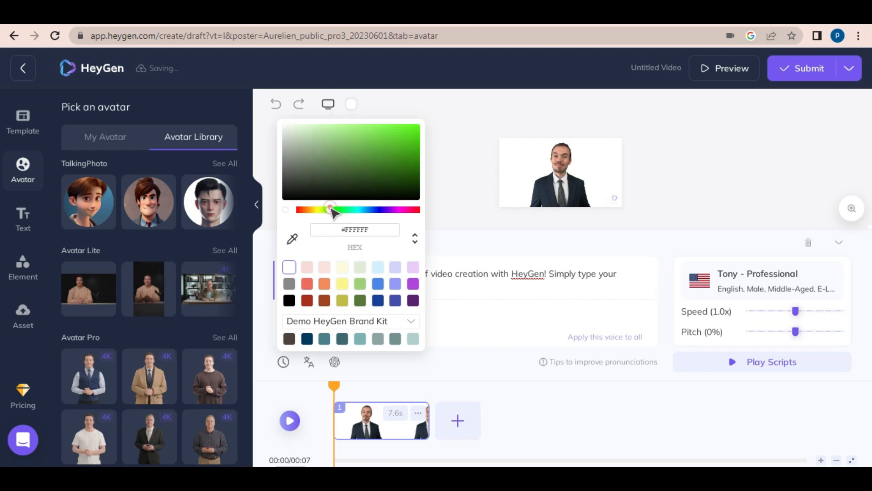
drag(393, 155, 384, 127)
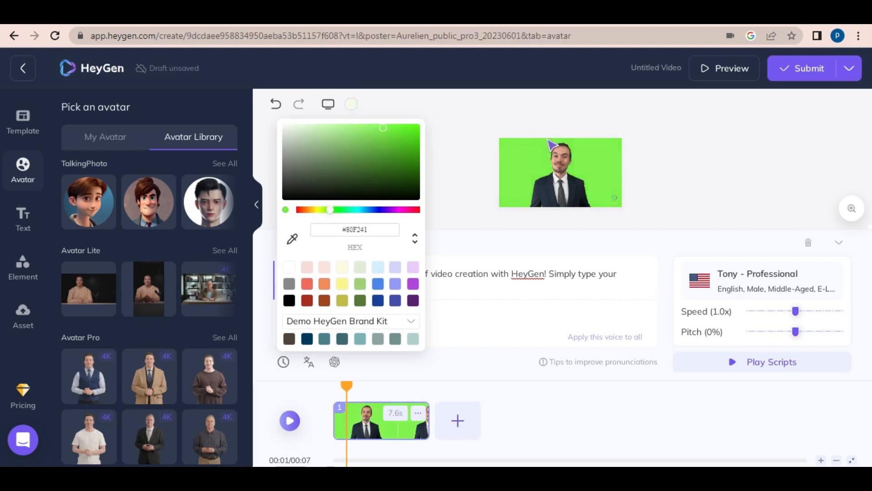
click(480, 118)
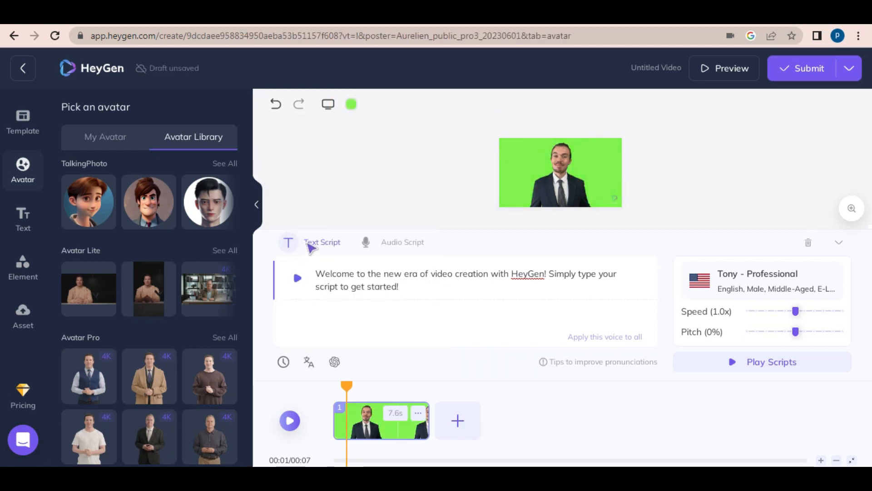
Clear the default welcome text from the scene's text script.
click(427, 291)
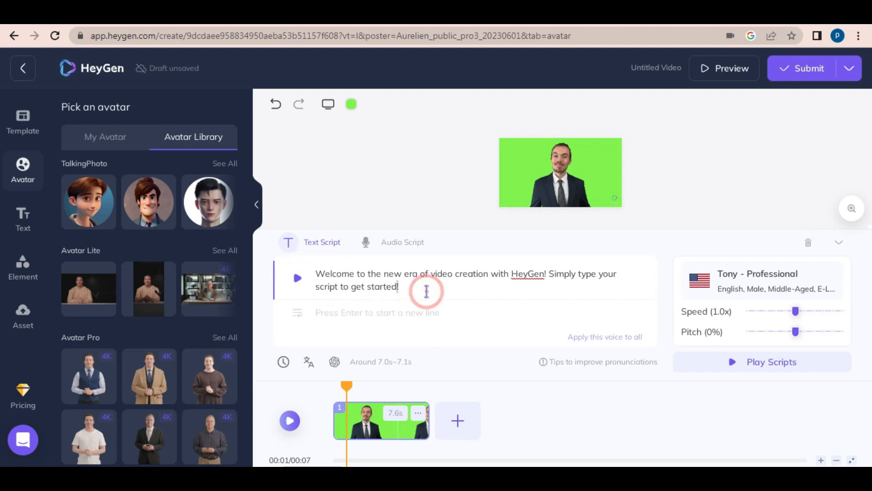
drag(426, 291, 386, 288)
key(ctrl+a)
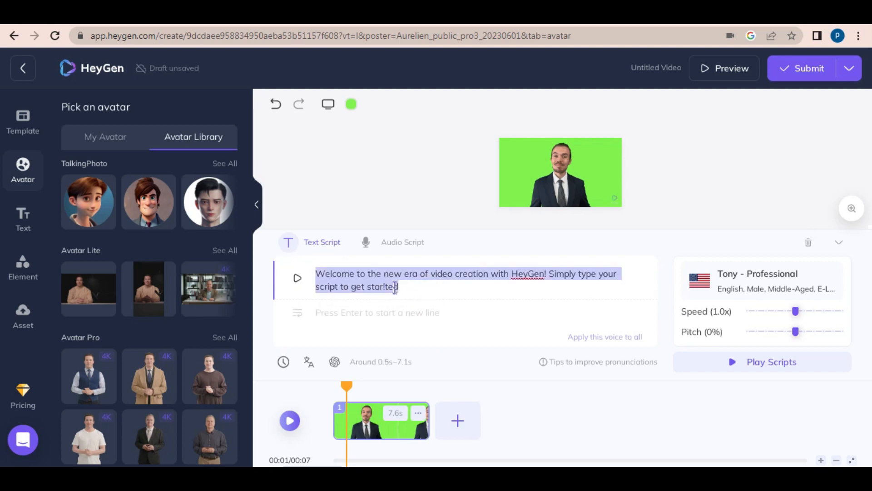
key(BackSpace)
Copy the headline and first paragraph from the Google Docs document and paste them into the HeyGen text script.
key(ctrl+Tab)
drag(462, 232, 192, 167)
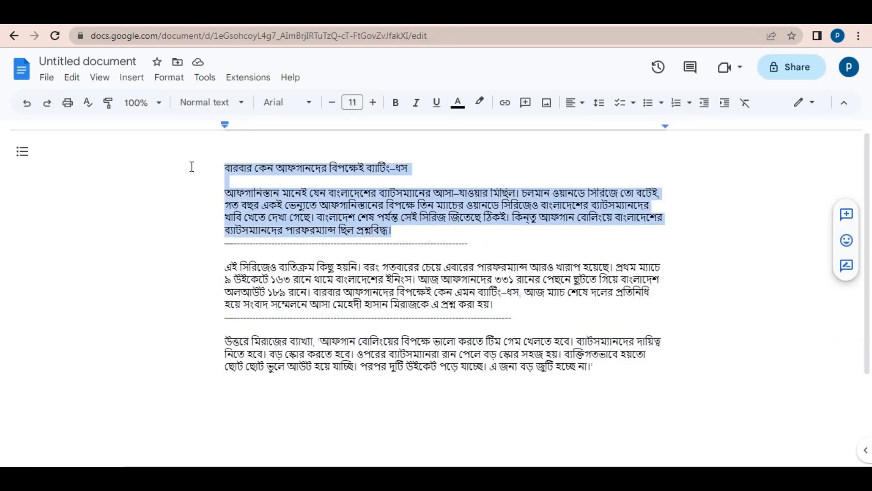
key(ctrl+Tab)
click(363, 267)
key(ctrl+v)
Delete the blank line below the headline in the script and end the headline with a period.
scroll(361, 277, up, 2)
click(360, 285)
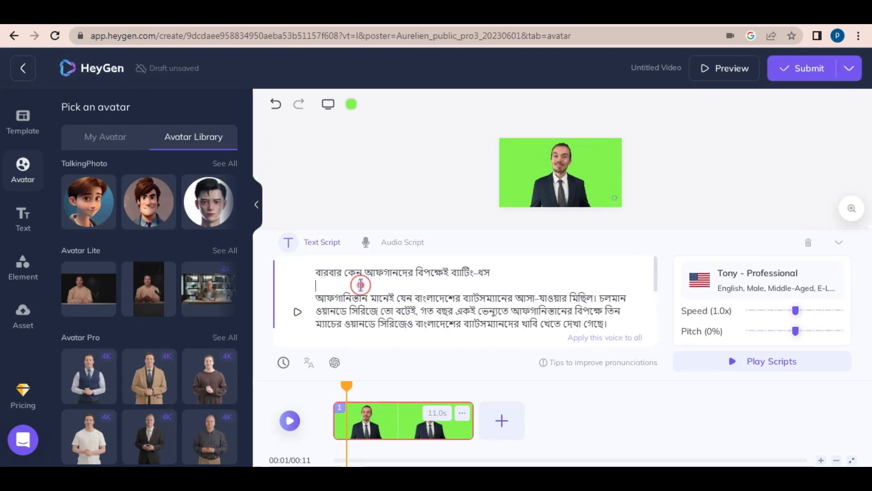
key(BackSpace)
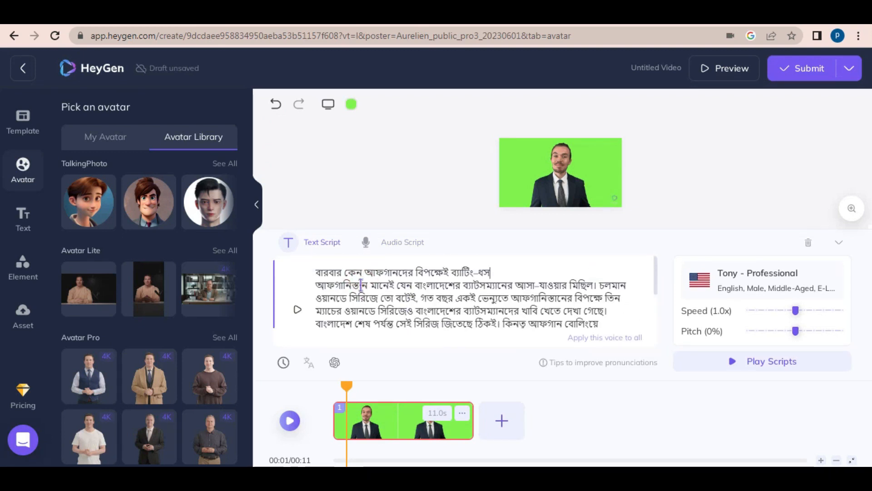
click(390, 292)
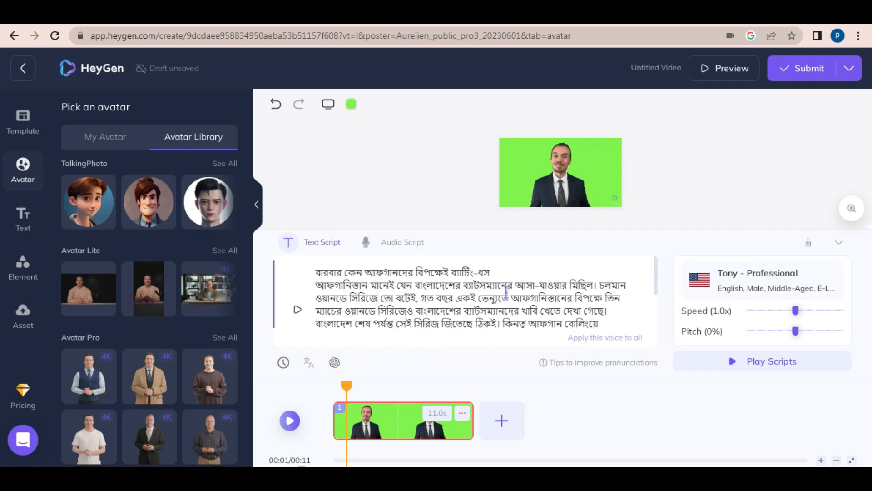
scroll(506, 293, down, 3)
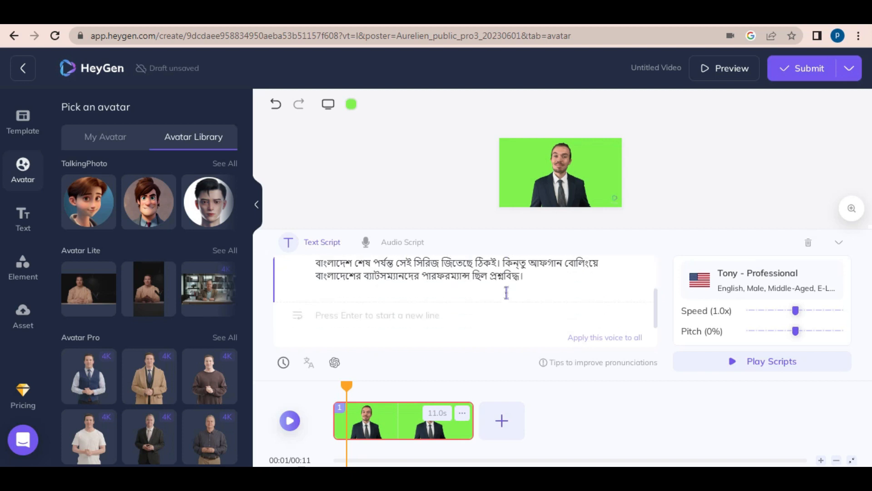
scroll(506, 292, up, 3)
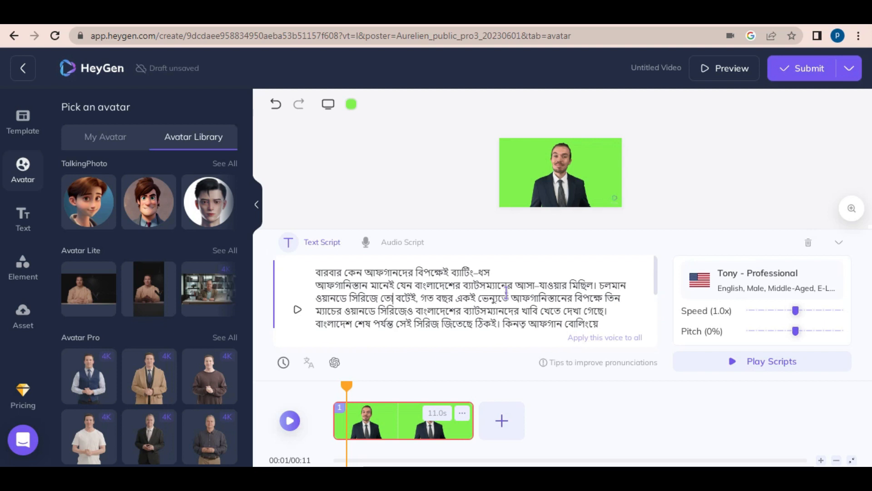
click(419, 247)
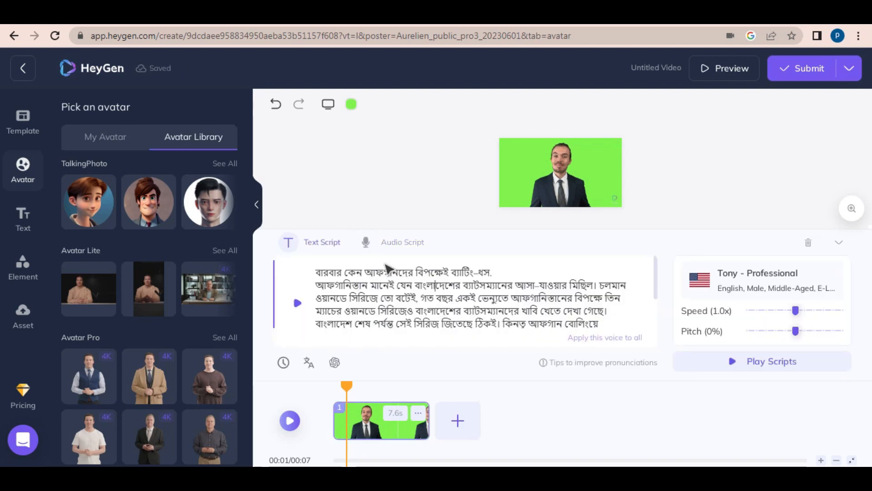
Review the upload and recording options of the Audio Script mode, and return to the end of the text script.
click(396, 242)
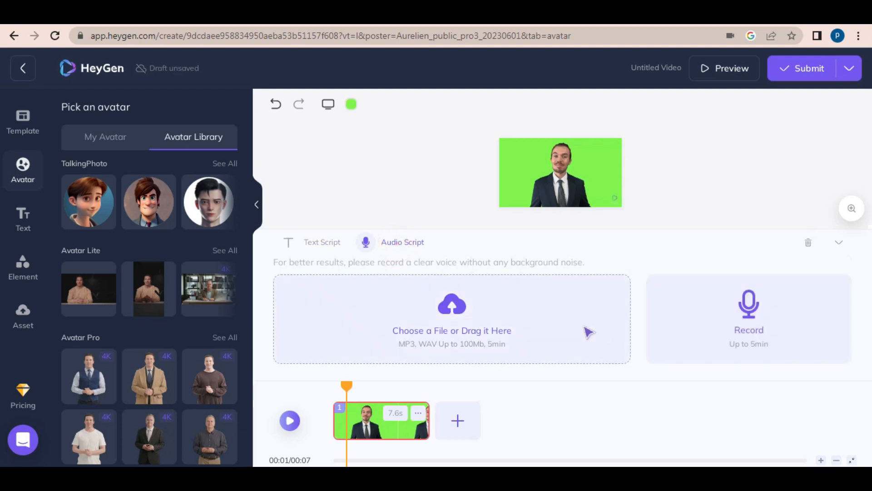
click(303, 243)
click(402, 303)
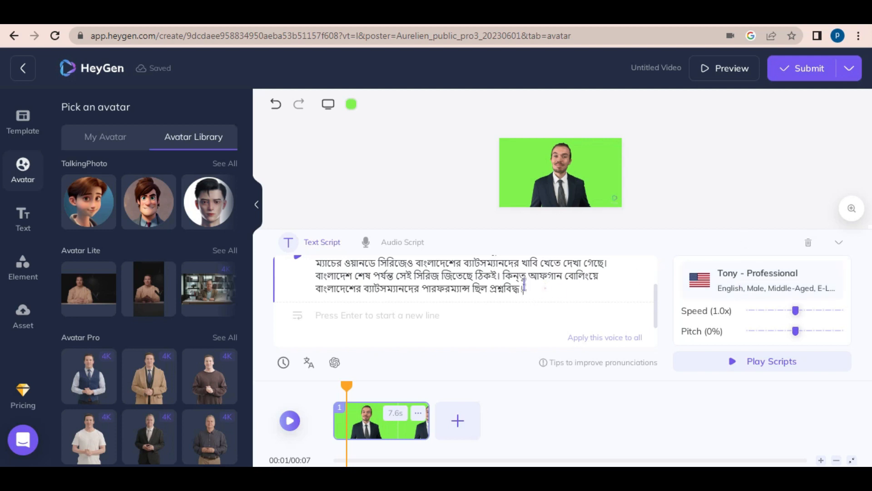
drag(524, 289, 397, 275)
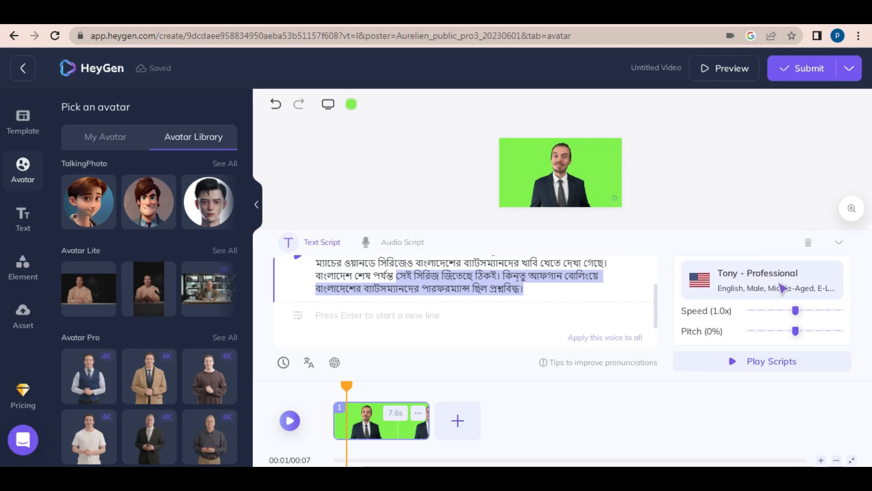
Change the script's AI voice to the Bangla male voice "Pradeep - Newscaster".
click(782, 288)
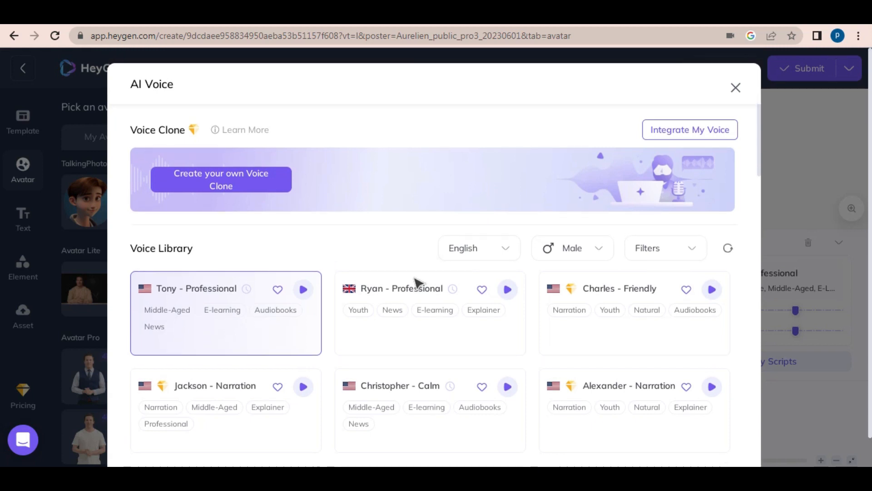
click(509, 255)
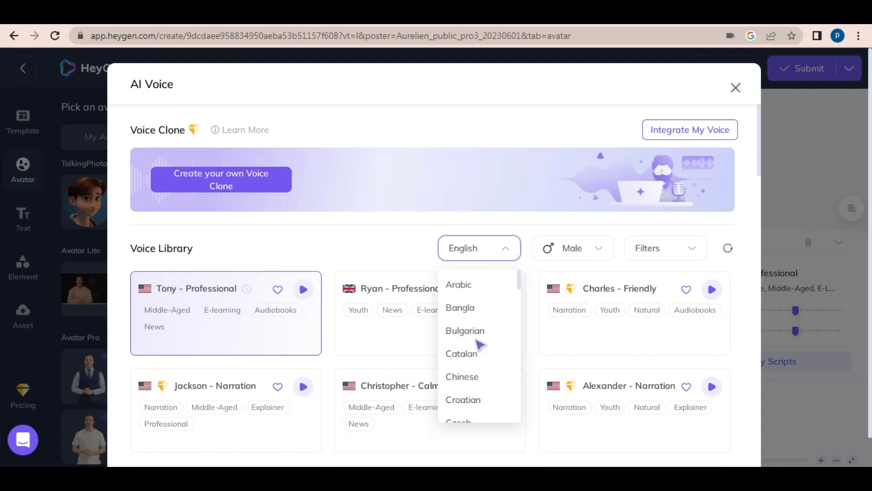
click(475, 309)
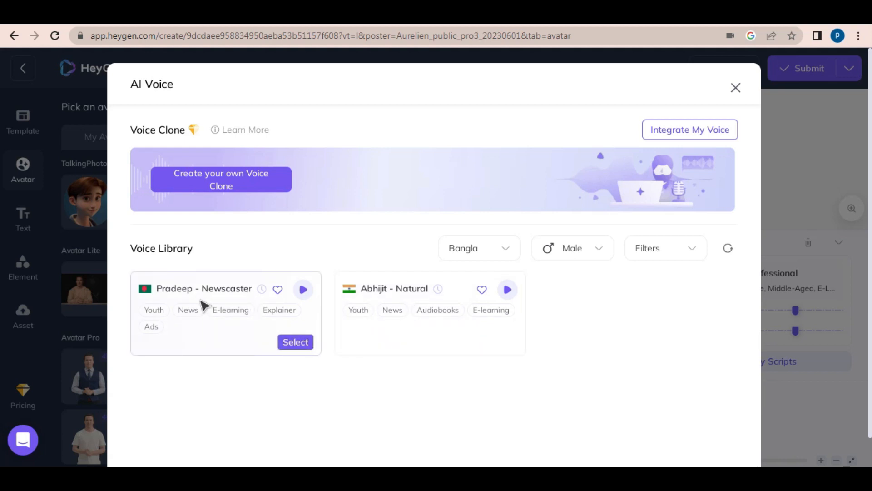
click(293, 342)
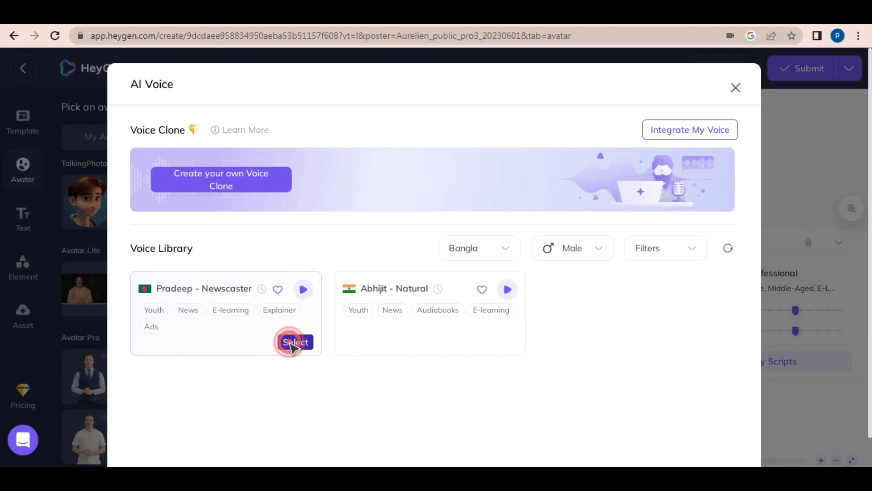
Check the pasted Bangla script from its headline, submit the video for rendering and confirm the credit use.
triple_click(382, 293)
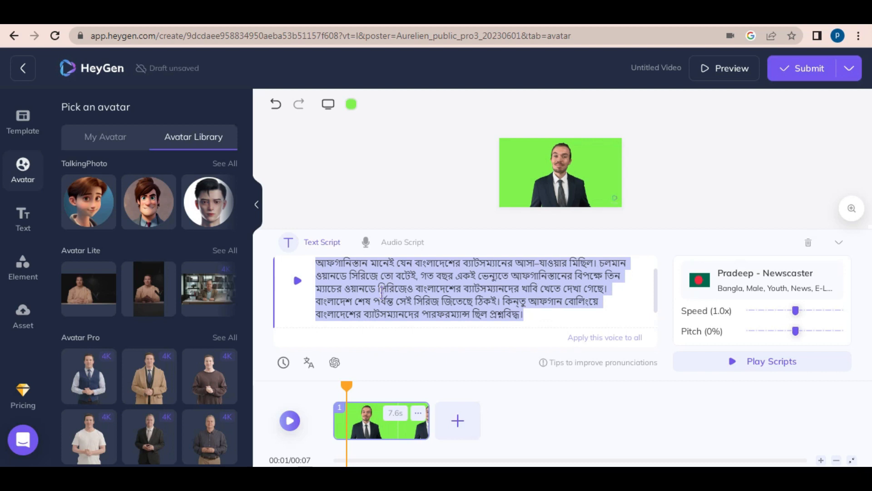
click(684, 202)
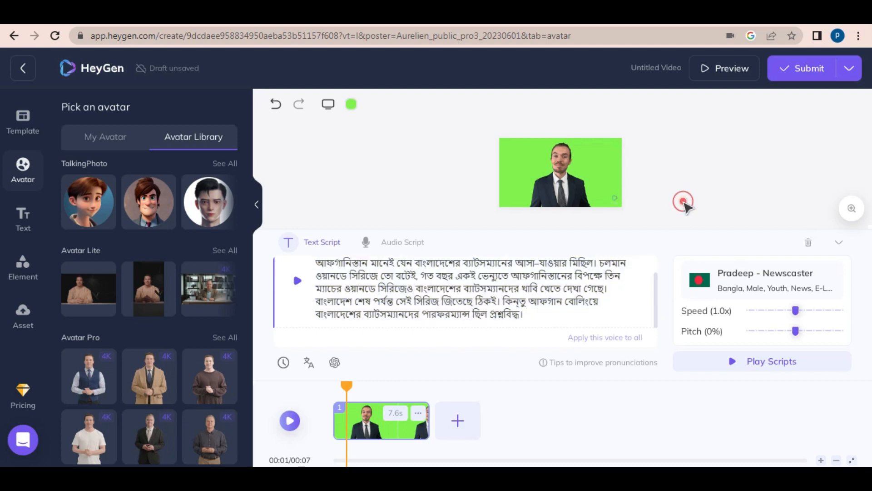
scroll(612, 281, up, 1)
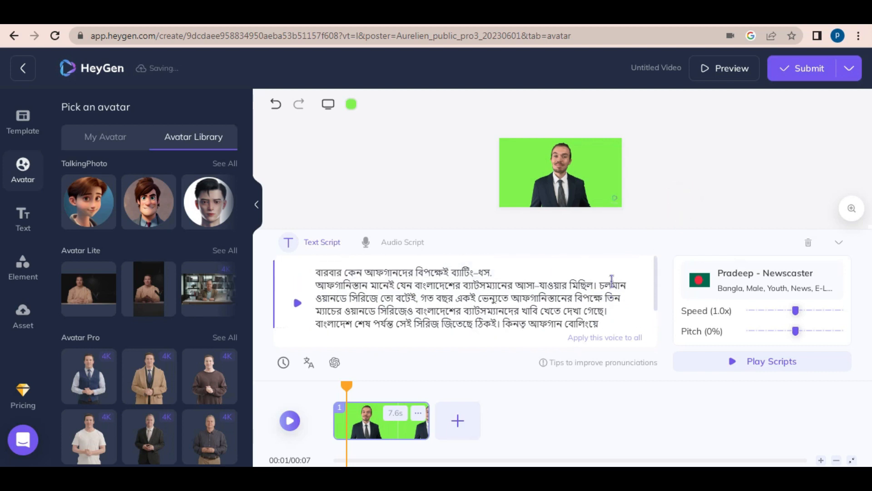
click(798, 74)
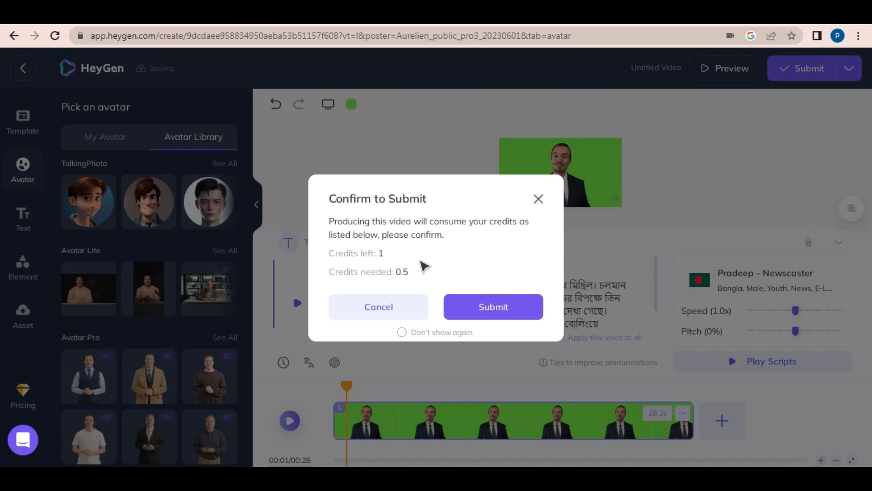
click(513, 316)
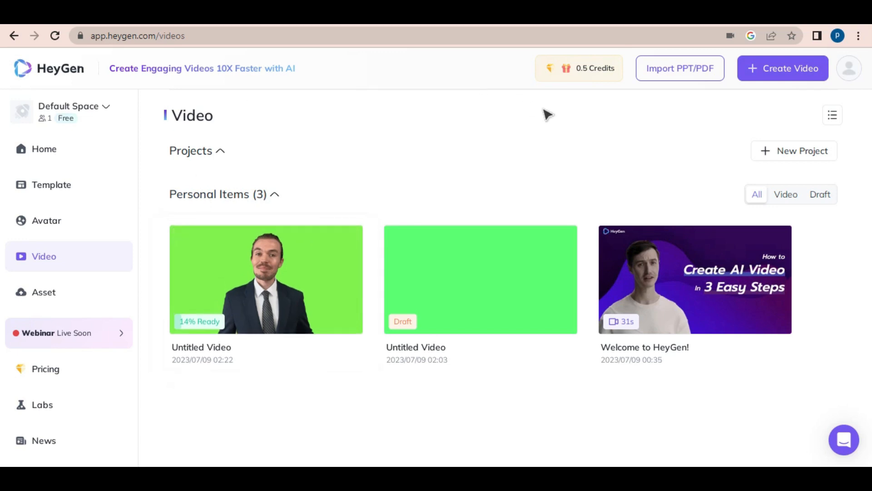
Switch to the Google Docs document and go over the headline and the three article paragraphs by highlighting them.
mouse_move(589, 71)
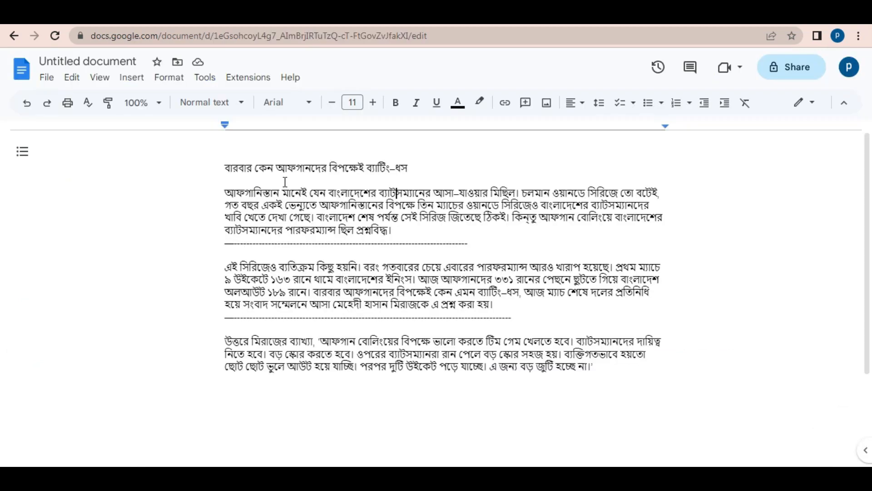
click(262, 181)
drag(226, 164, 599, 379)
click(562, 342)
click(225, 193)
drag(225, 193, 600, 367)
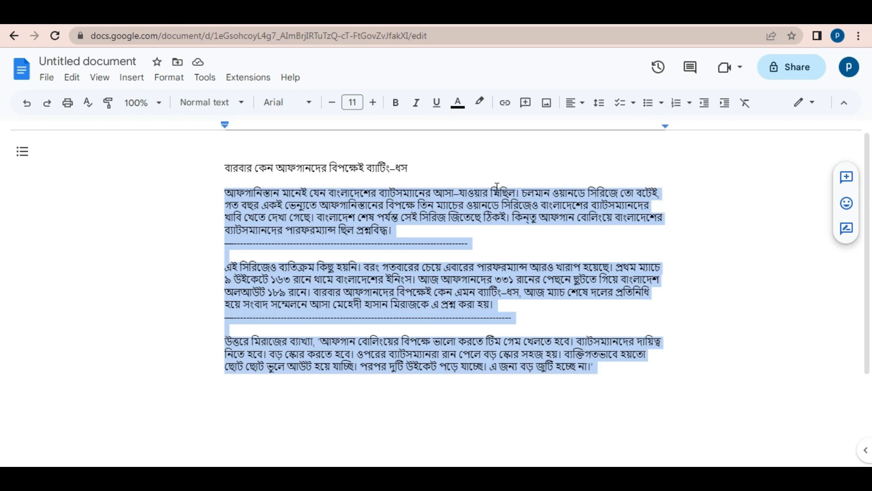
click(500, 205)
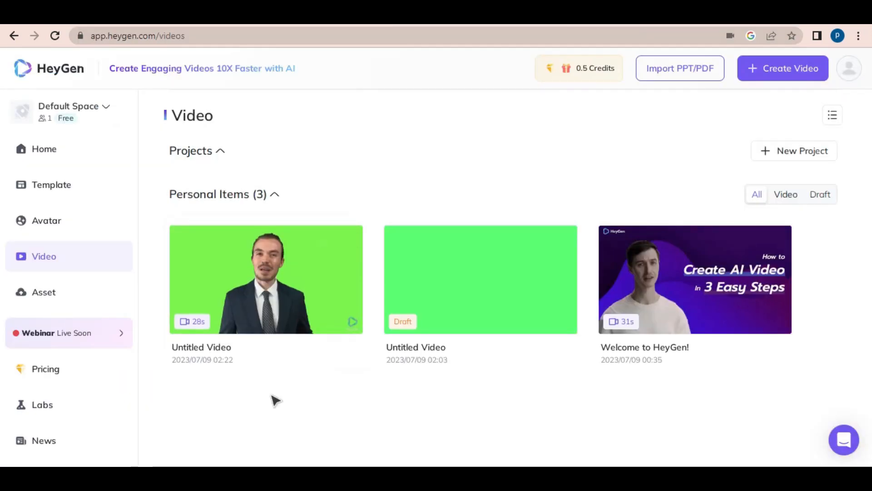
Download the rendered green-screen presenter video from the HeyGen video list and play the file in VLC.
mouse_move(264, 298)
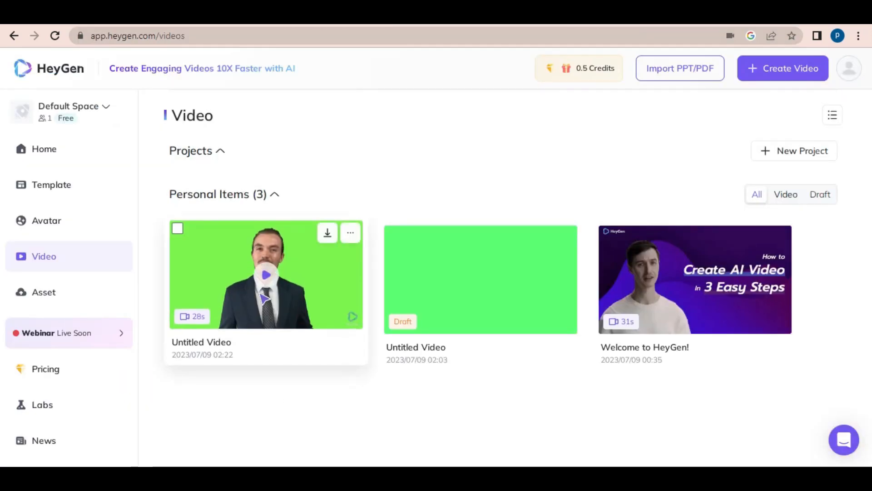
click(326, 233)
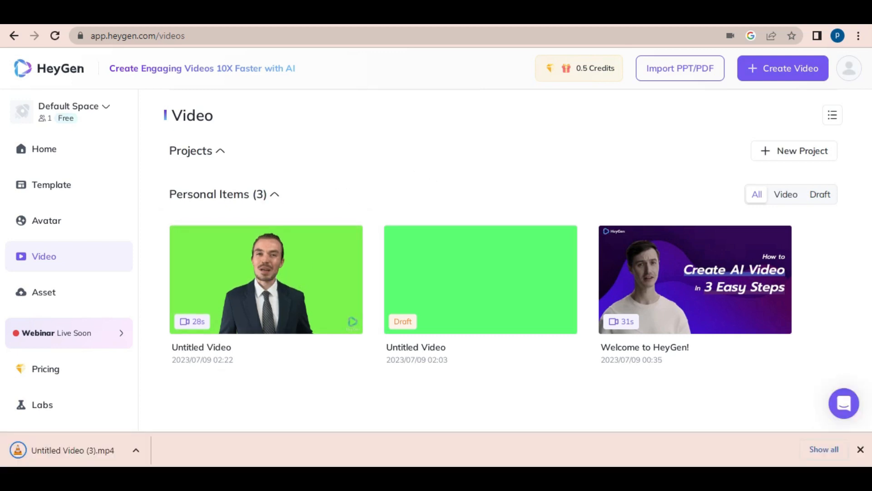
click(72, 451)
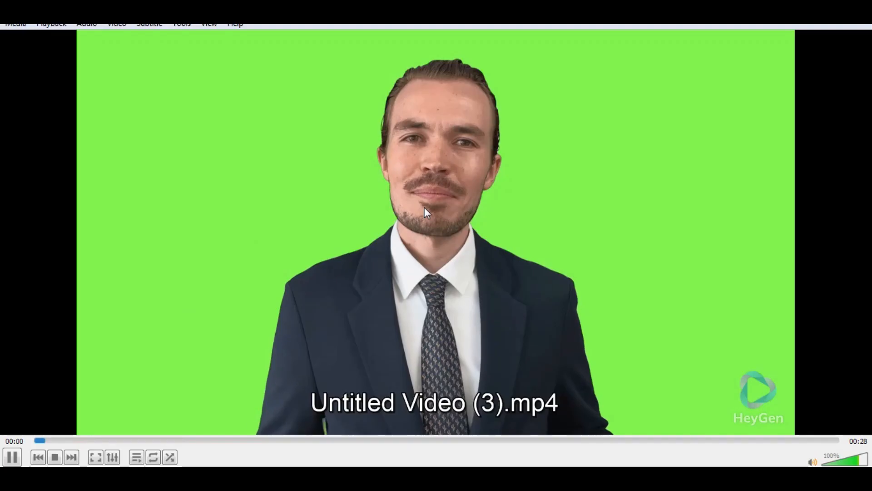
scroll(425, 208, up, 4)
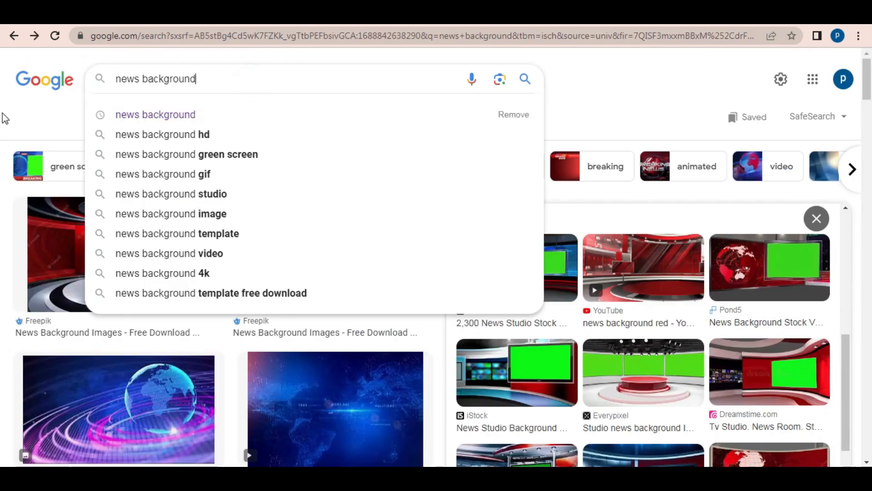
Narrow the Google Images results for "news background" to the green screen category.
click(6, 113)
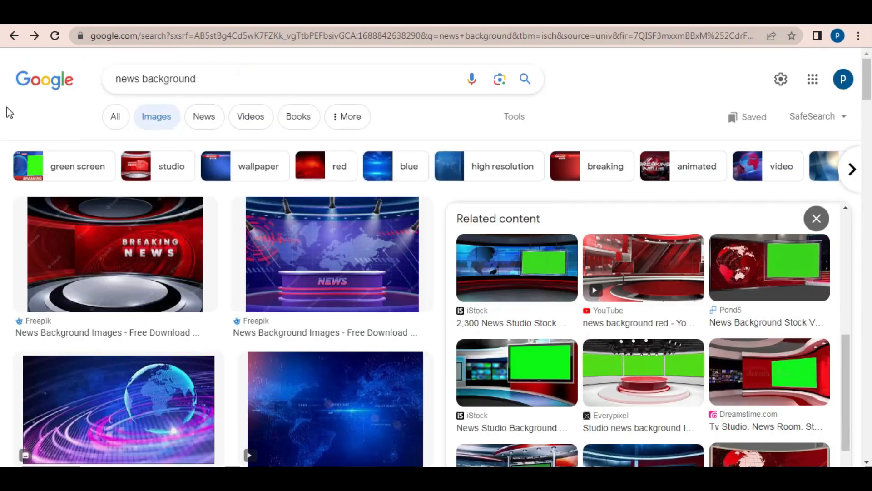
click(229, 79)
click(40, 123)
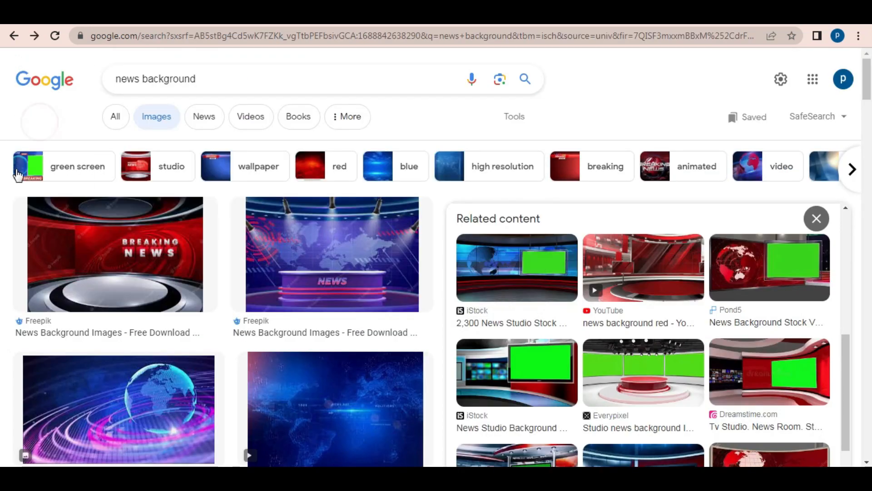
click(67, 174)
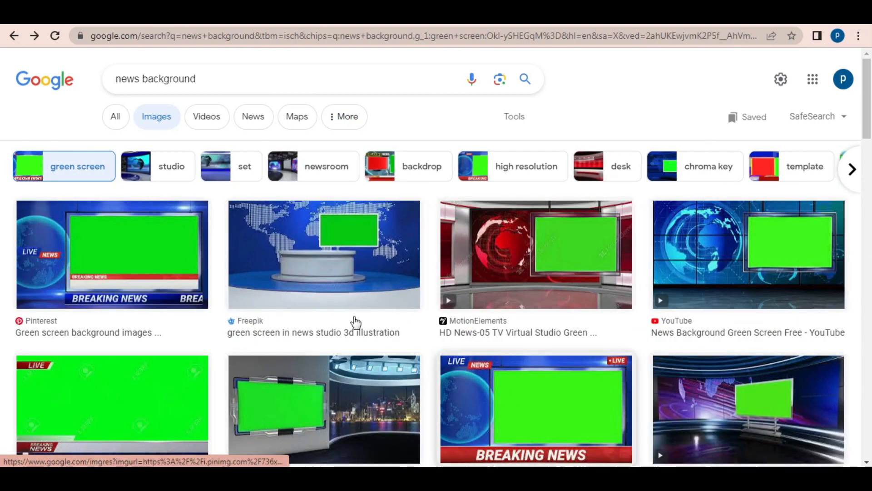
Open the Freepik news studio picture with the desk and world map, and show the image alone in a new tab.
click(325, 244)
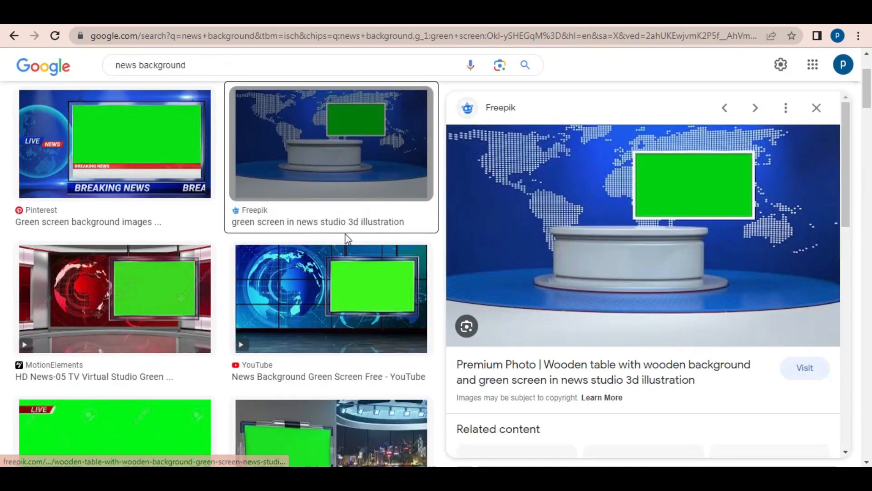
click(669, 257)
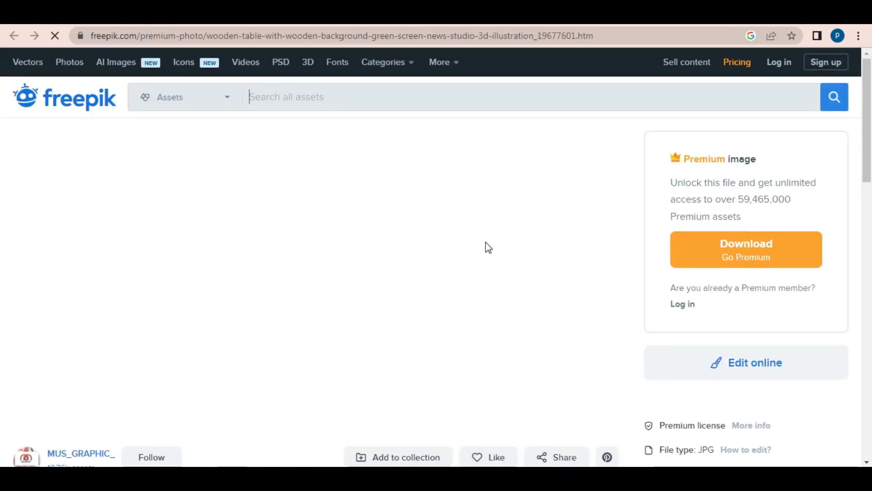
scroll(489, 248, down, 3)
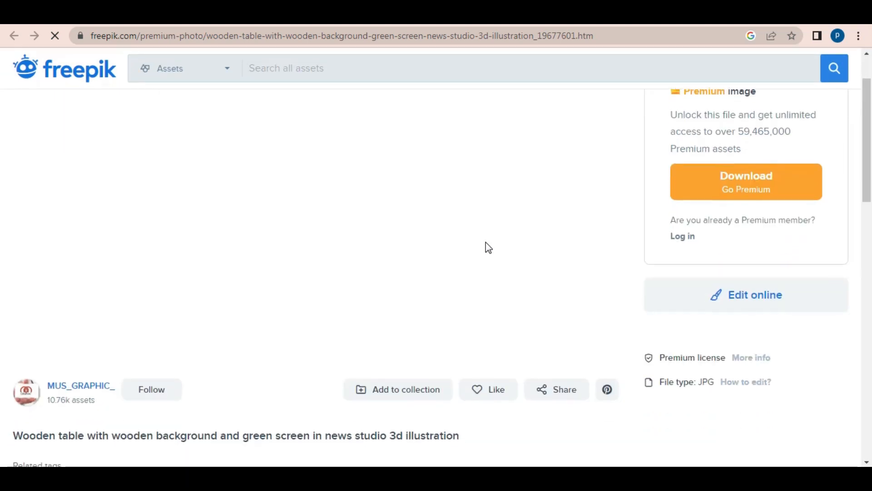
scroll(487, 248, up, 3)
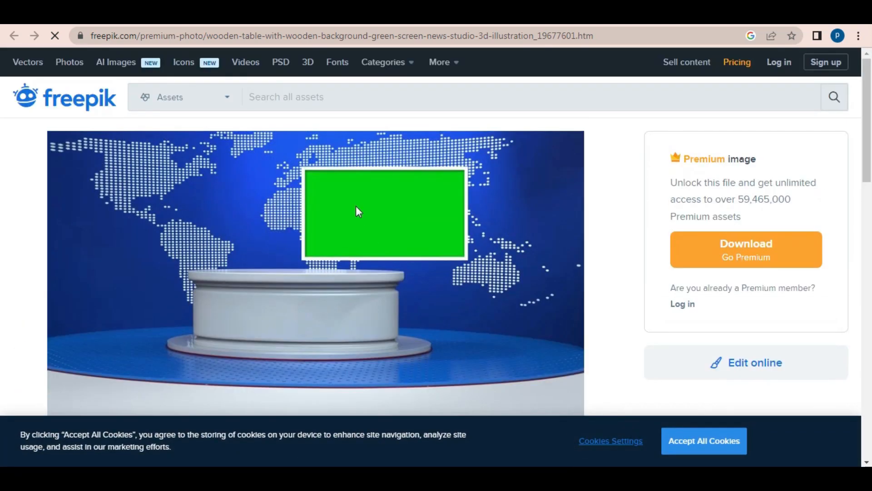
right_click(317, 253)
click(369, 265)
click(171, 24)
right_click(389, 167)
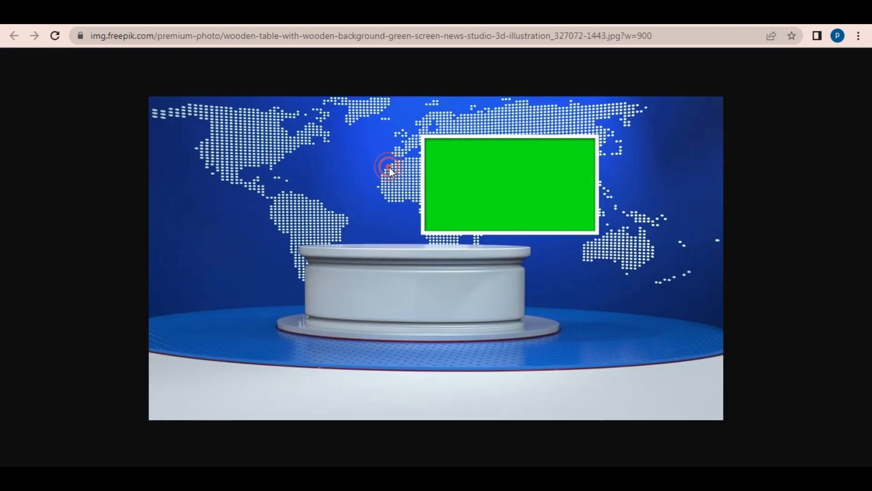
Capture the whole news studio image with the Snipping Tool.
key(super)
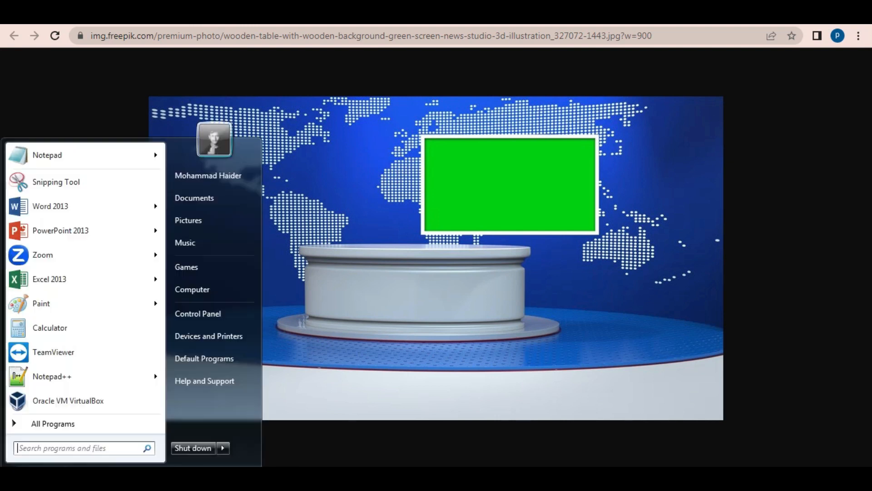
click(56, 182)
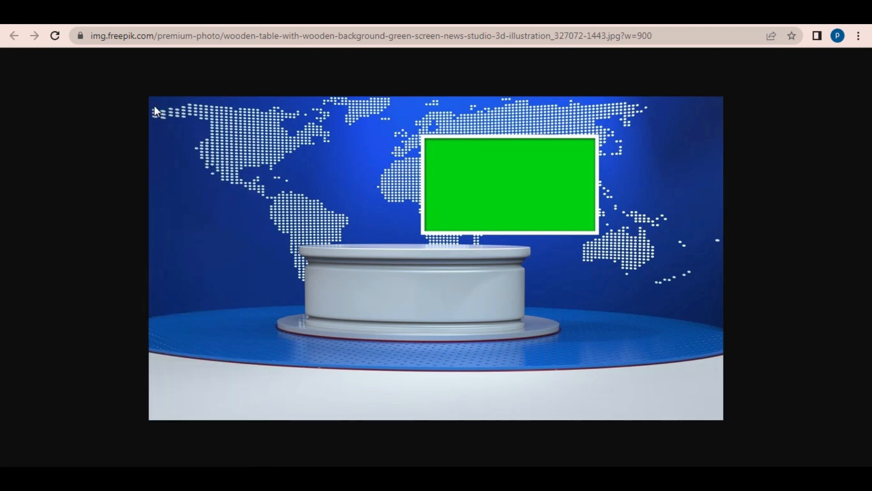
drag(149, 98, 723, 419)
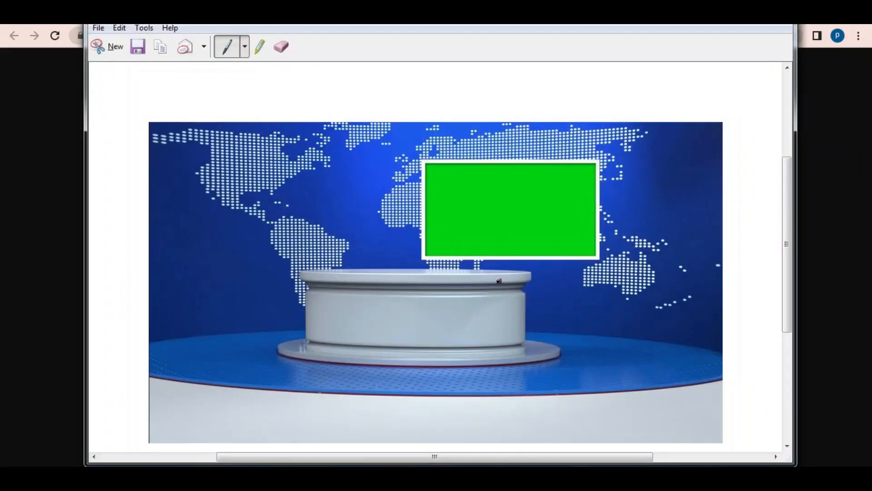
Save the snip to the Desktop as a JPEG file named "New".
scroll(499, 280, down, 1)
click(99, 28)
click(127, 61)
click(145, 128)
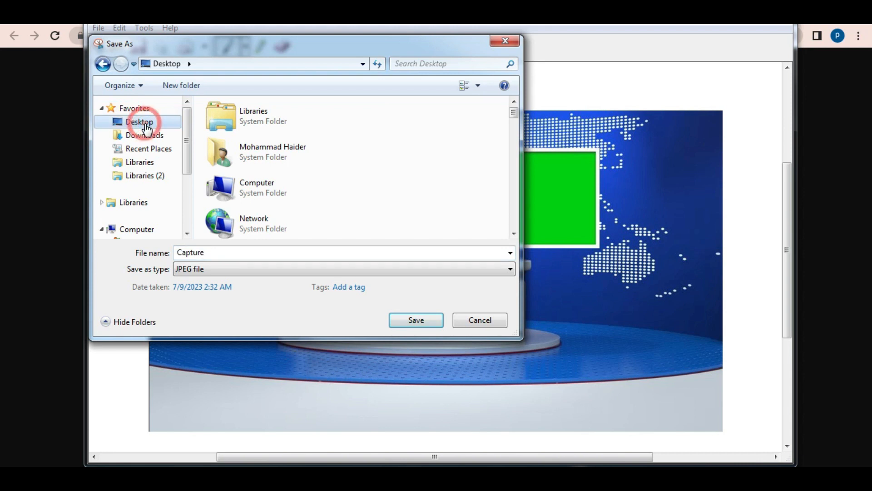
double_click(231, 254)
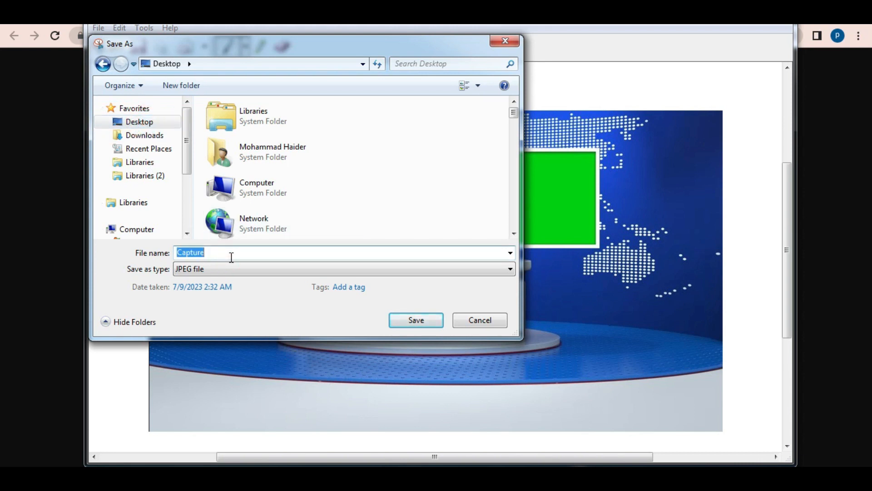
text(New)
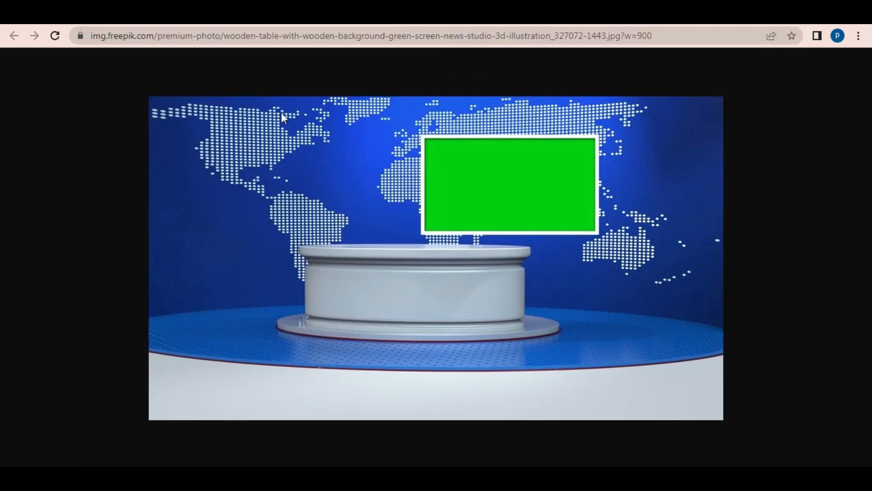
Switch to Filmora and import the "News bg" JPEG image from the Desktop into the project media folder.
click(177, 477)
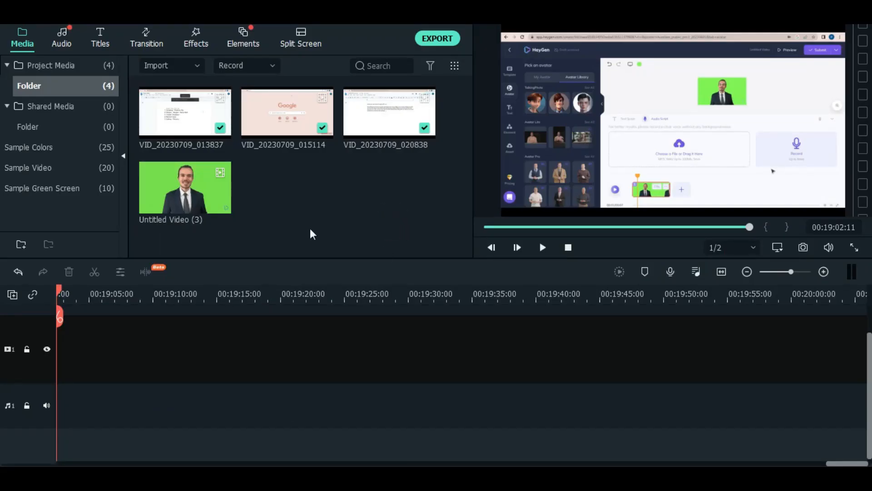
click(180, 184)
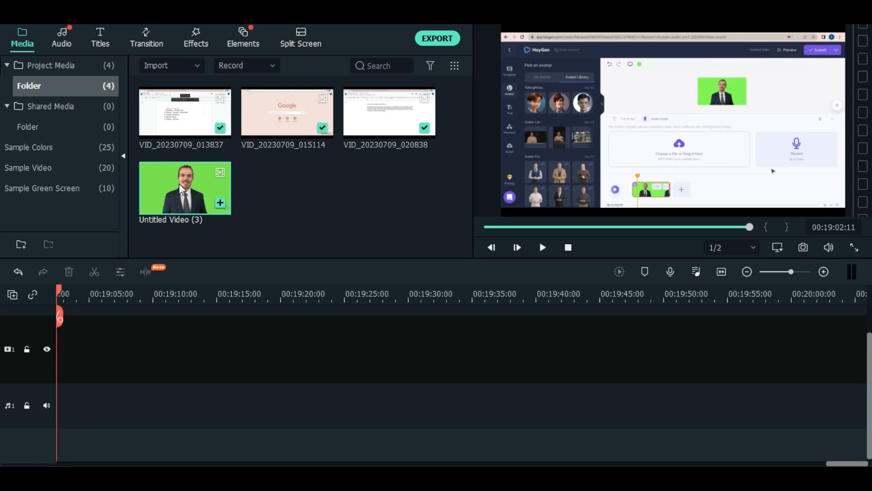
double_click(359, 208)
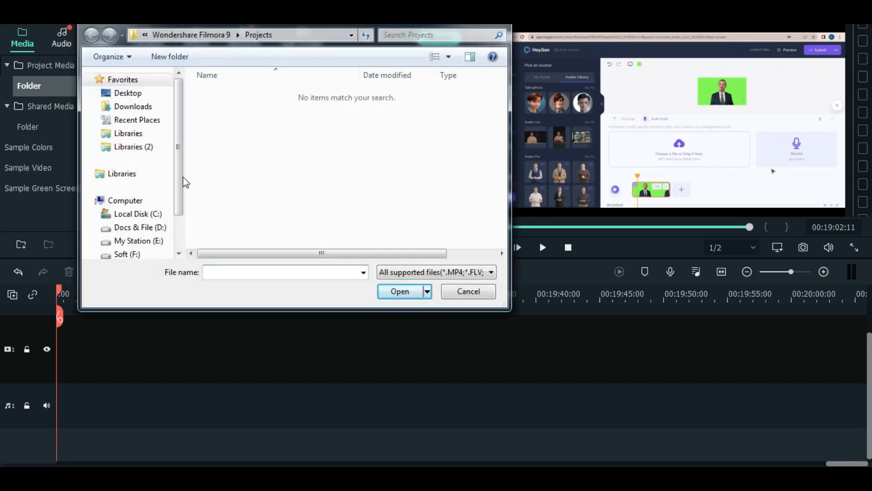
click(136, 97)
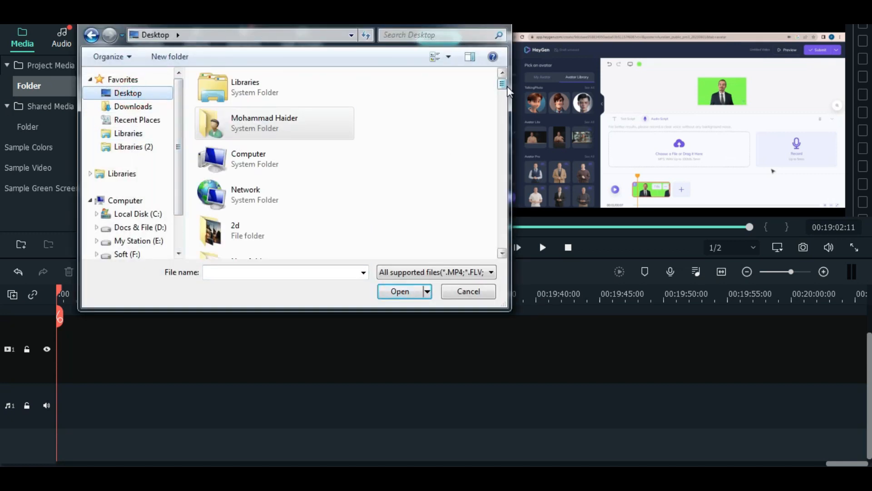
scroll(504, 90, down, 1)
scroll(298, 164, down, 10)
click(282, 146)
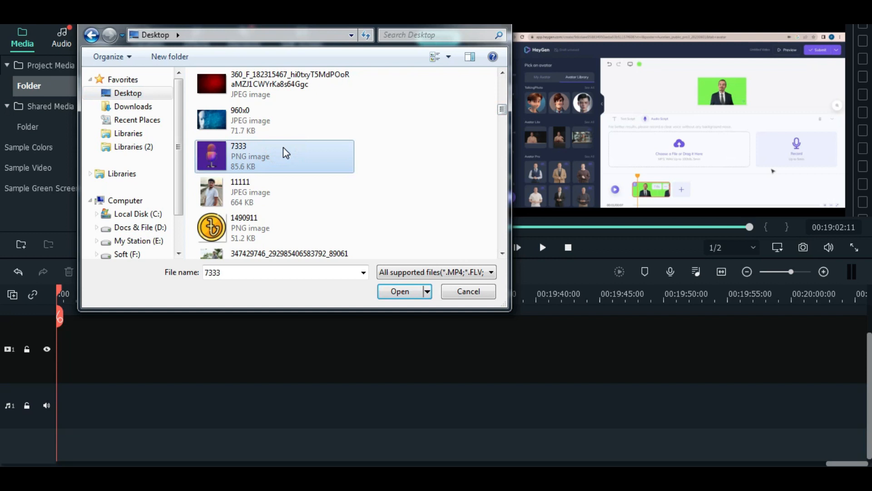
key(n)
key(n)
key(n)
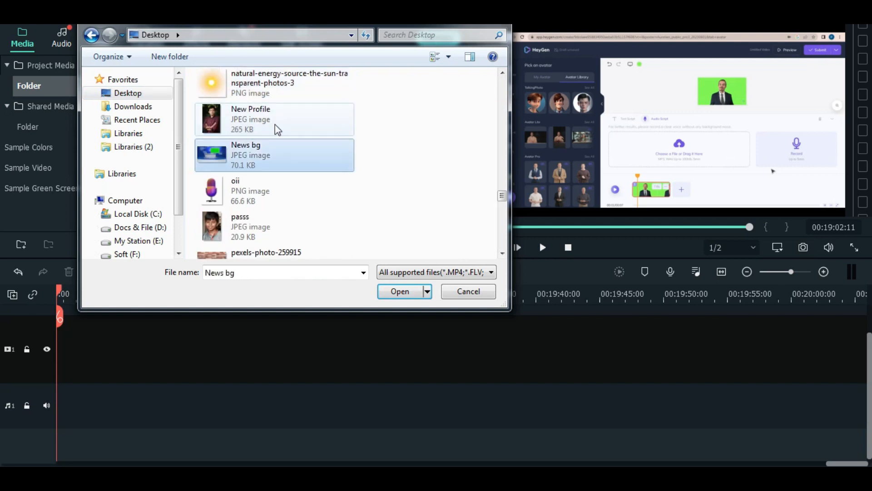
click(403, 294)
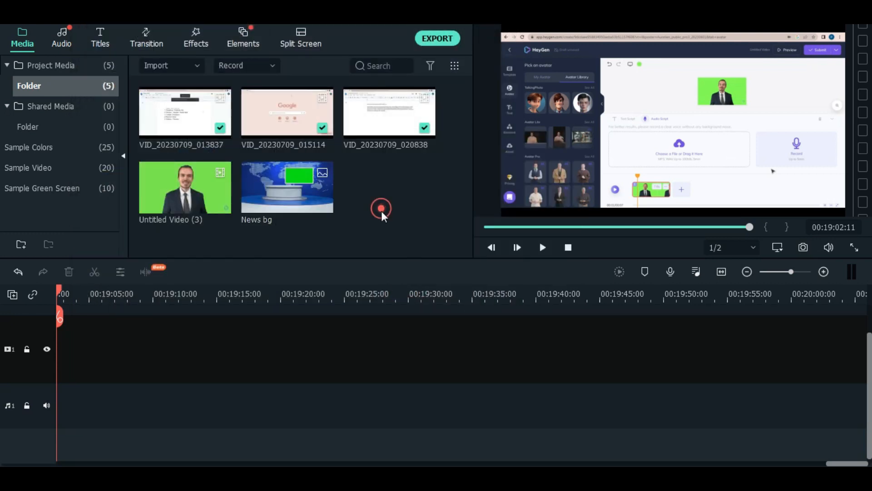
Place the Untitled Video (3) clip on video track 2 and News bg beneath it on track 1, extended to the clip's length.
drag(175, 193, 178, 383)
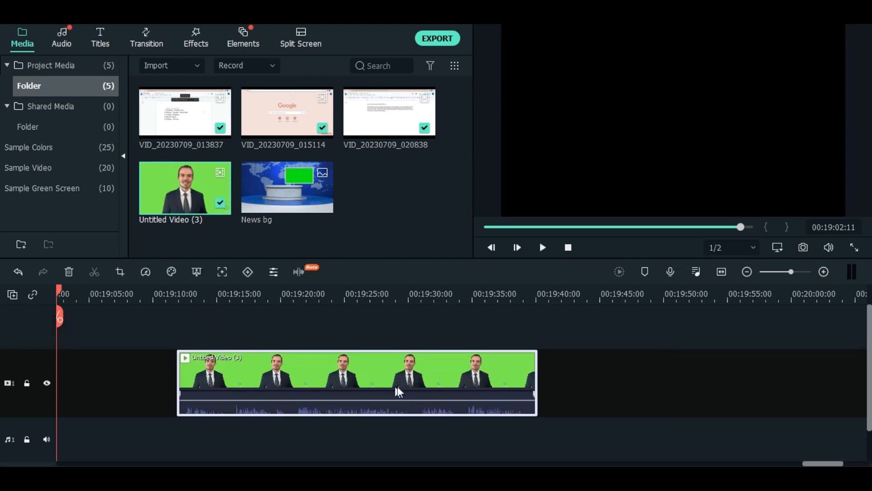
drag(354, 391, 353, 345)
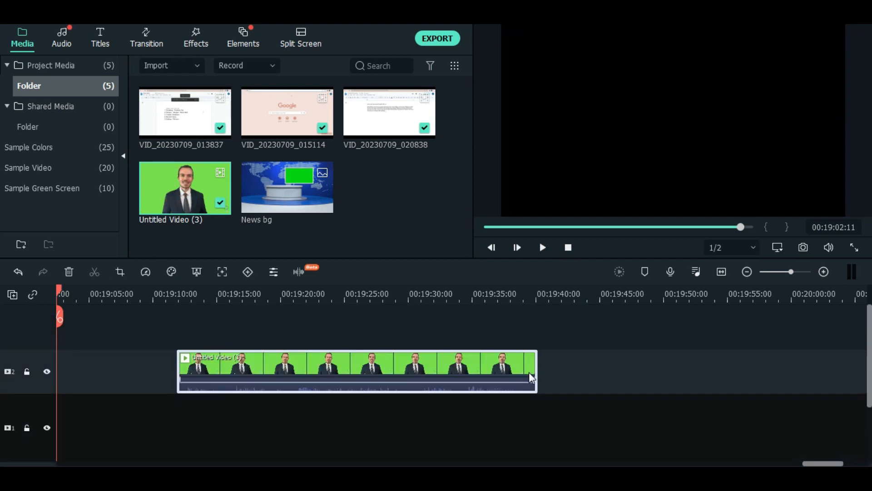
drag(425, 379, 425, 376)
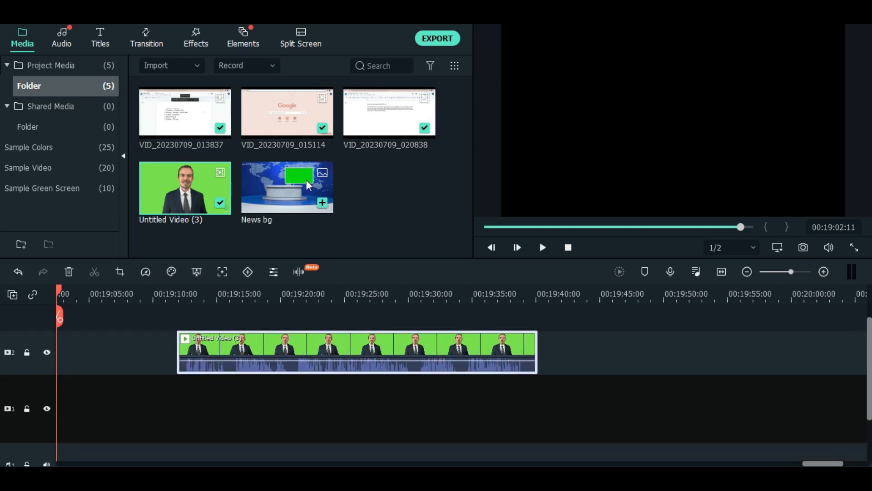
drag(288, 184, 184, 415)
drag(239, 402, 536, 407)
Apply the Chroma Key to the Untitled Video (3) avatar clip over the news studio background.
click(241, 314)
click(241, 313)
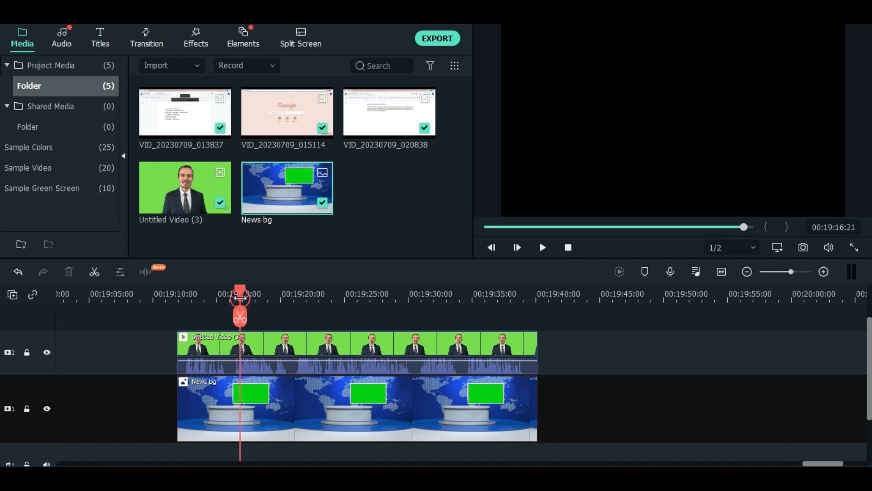
click(278, 351)
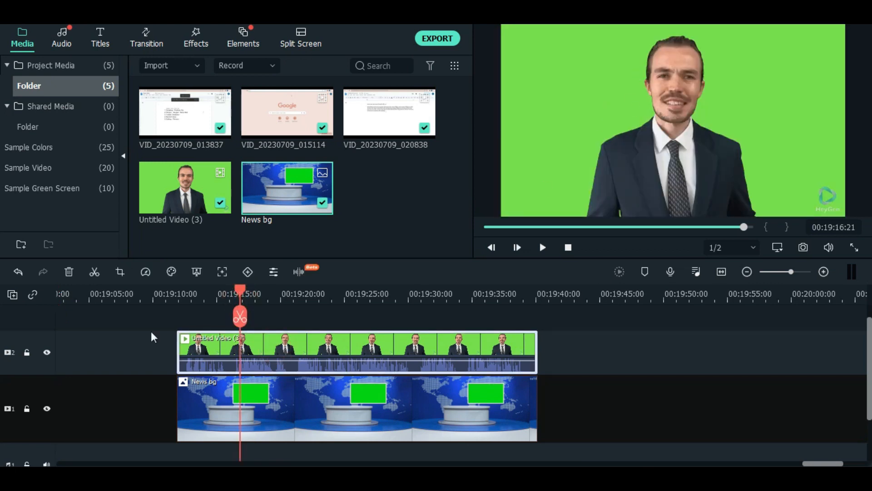
click(195, 274)
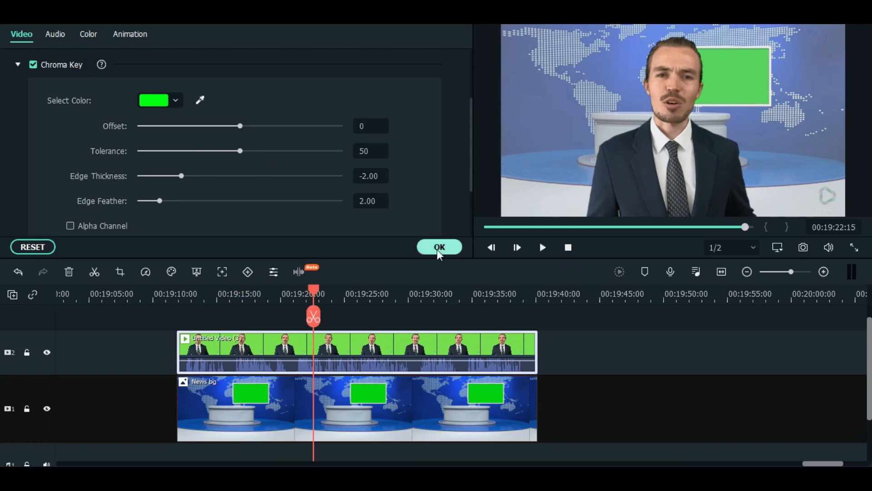
click(437, 250)
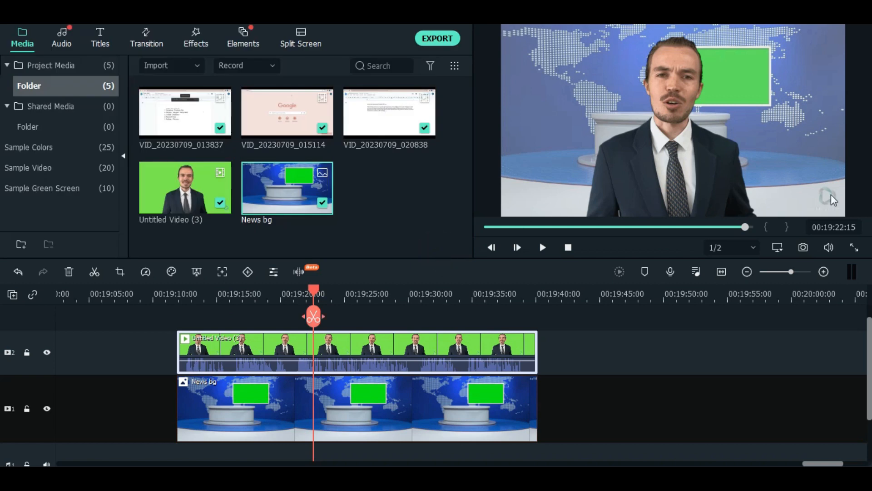
Crop the avatar clip with a custom ratio to 1552 x 1080, cutting off the HeyGen watermark and the empty area on the opposite side.
right_click(456, 348)
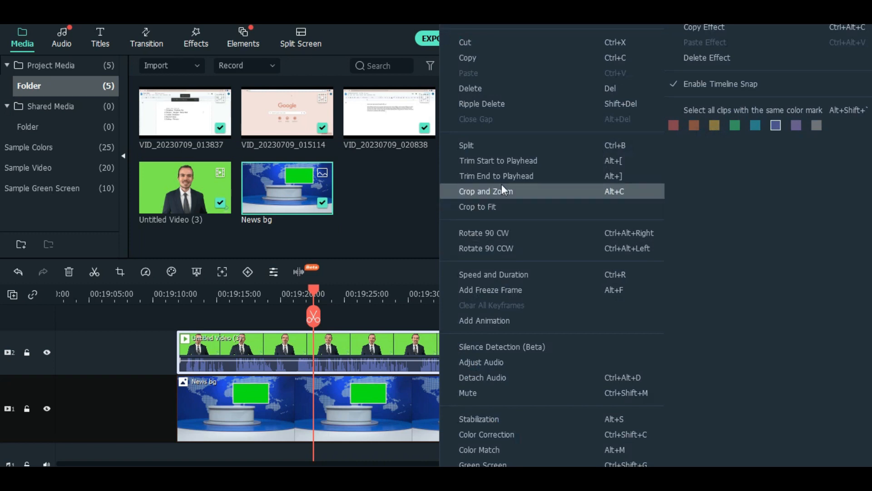
click(525, 195)
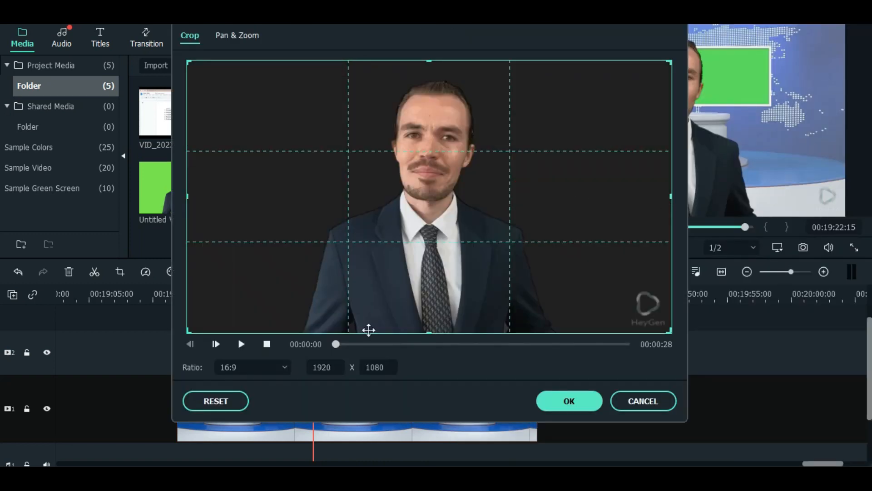
click(282, 369)
click(268, 347)
drag(671, 195, 616, 203)
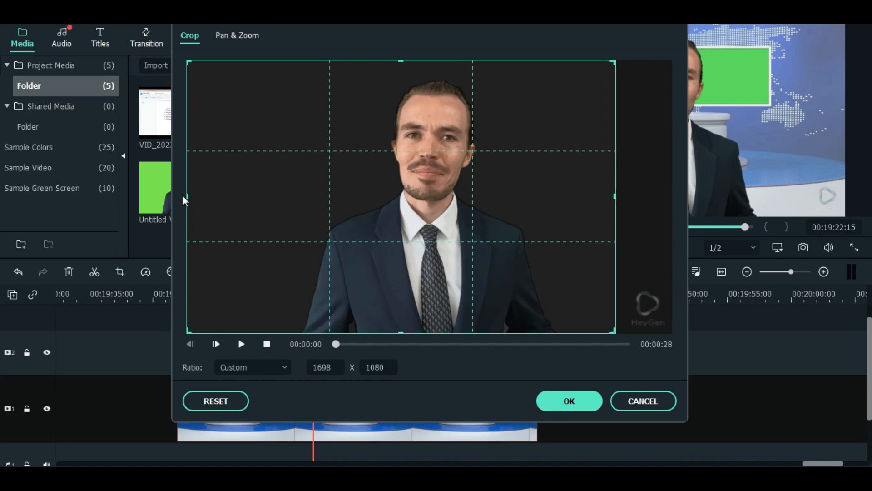
drag(188, 194, 224, 200)
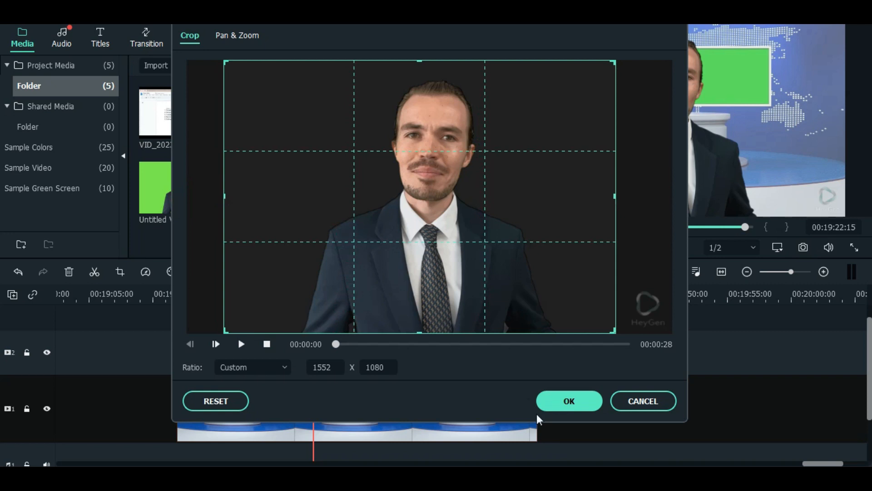
click(573, 405)
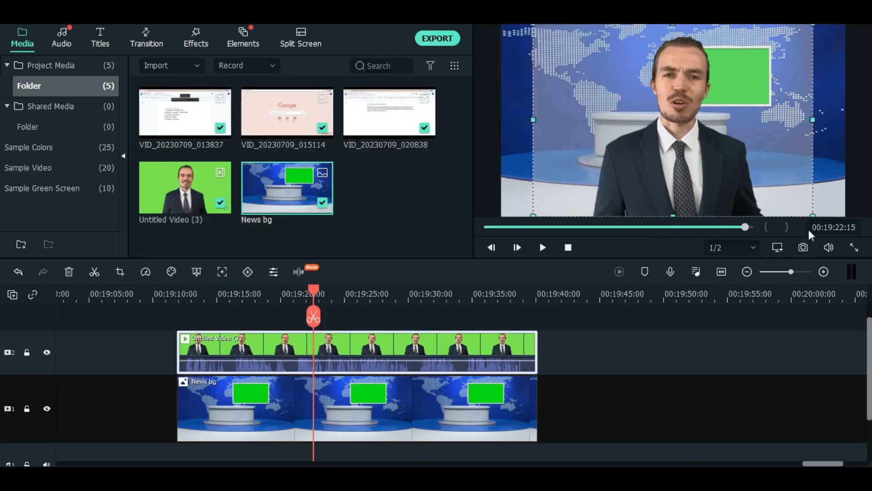
click(738, 407)
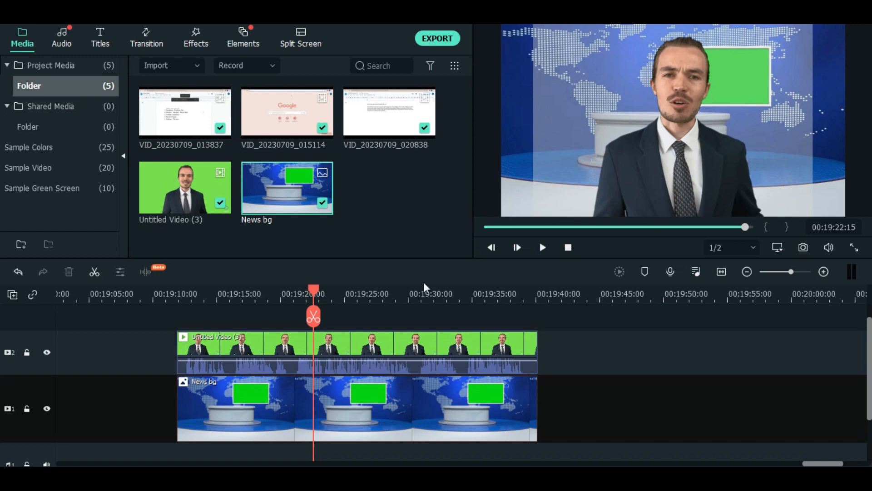
Resample the avatar clip's Chroma Key color from the light green backdrop in the preview.
click(383, 351)
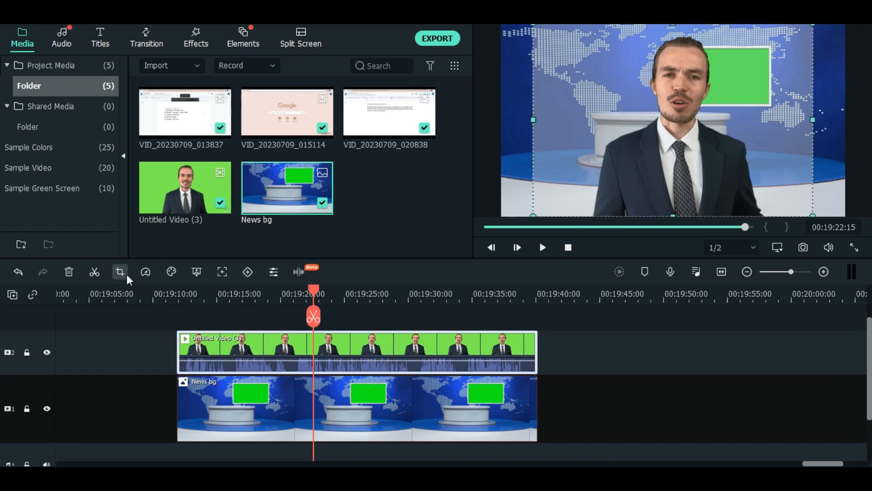
click(200, 270)
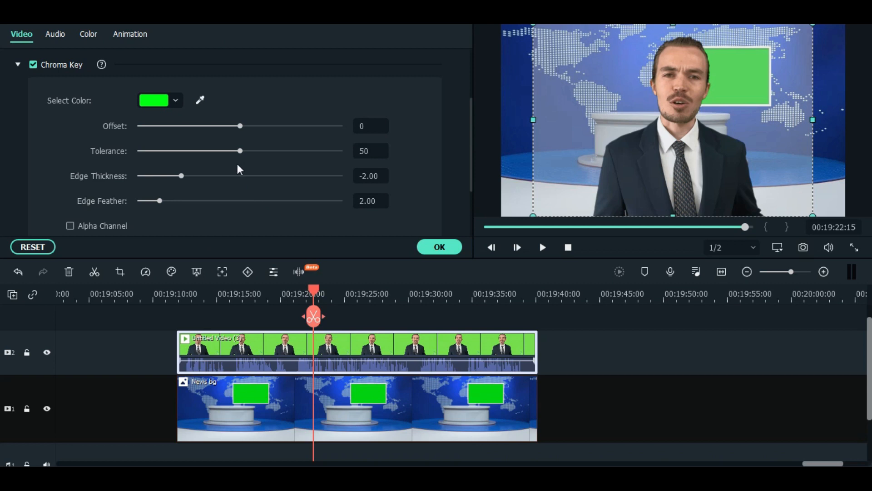
click(201, 100)
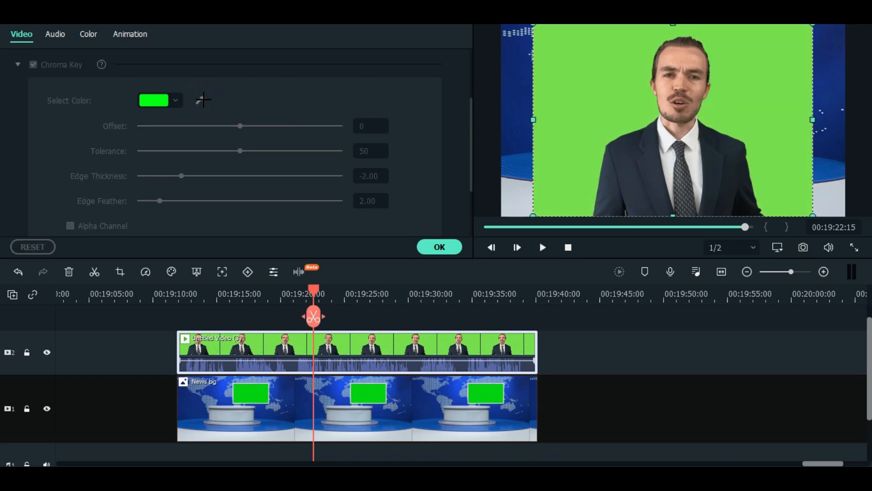
click(593, 77)
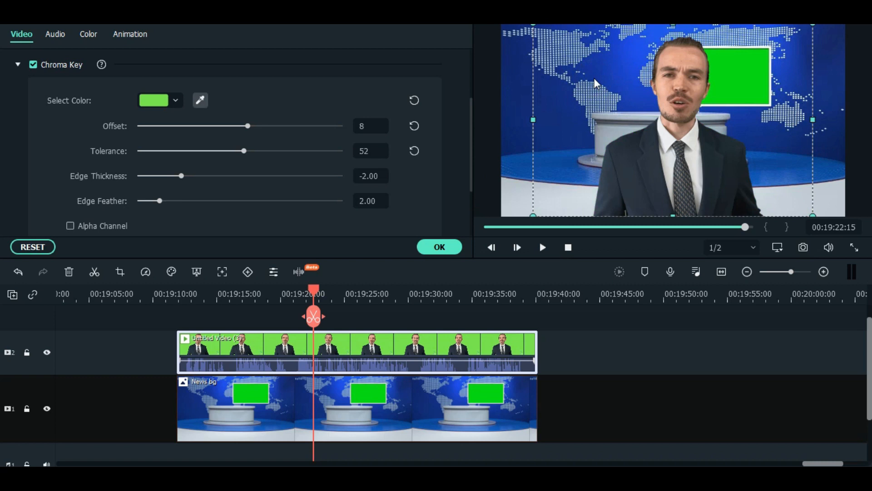
click(439, 247)
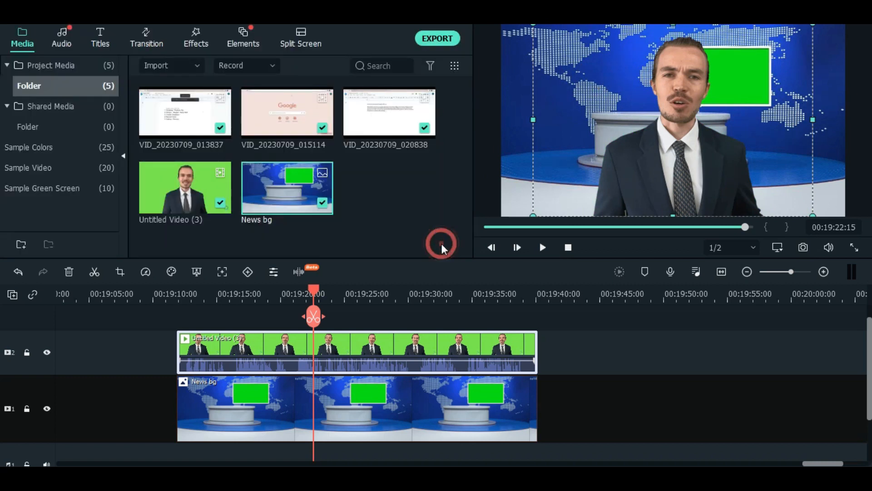
Reposition the avatar in the preview so he stands to the left of the studio's green screen.
click(716, 395)
double_click(666, 174)
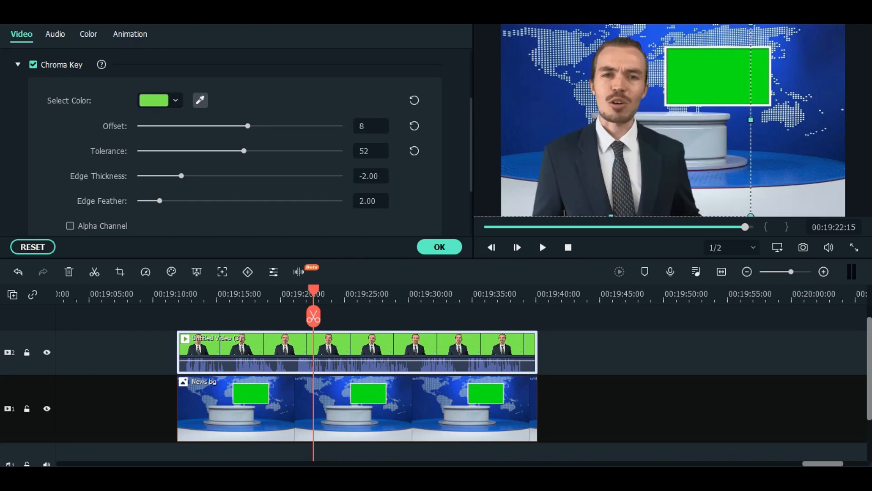
click(705, 413)
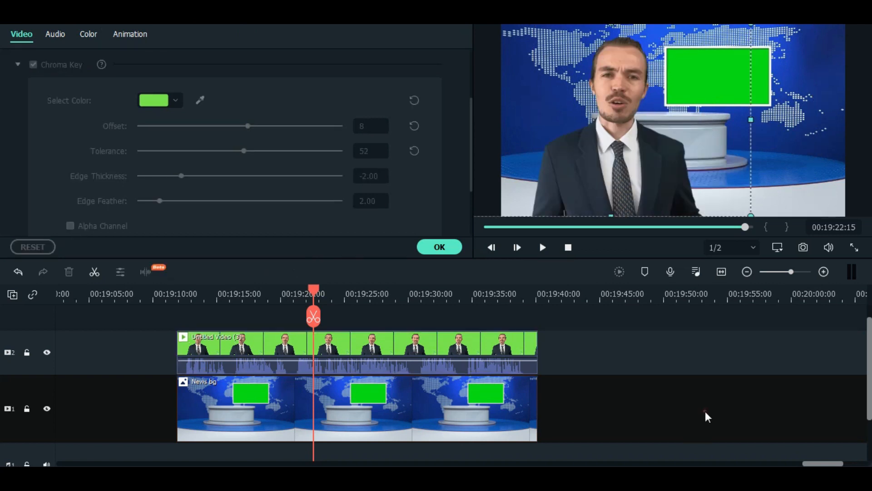
Close the clip settings and play the composite from the beginning of the avatar clip.
click(161, 297)
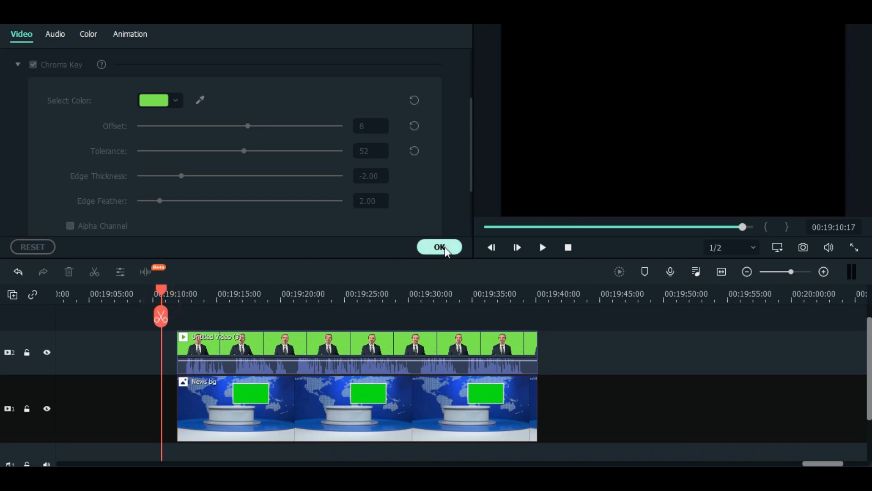
click(439, 247)
click(182, 295)
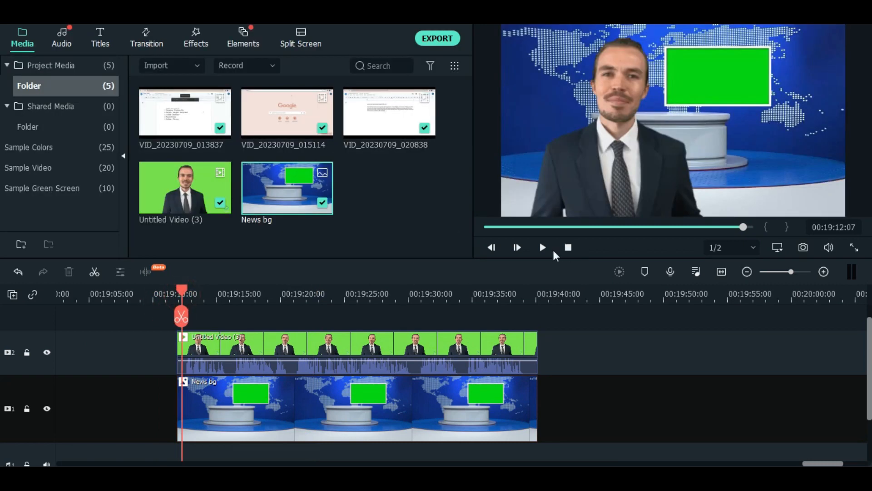
click(544, 248)
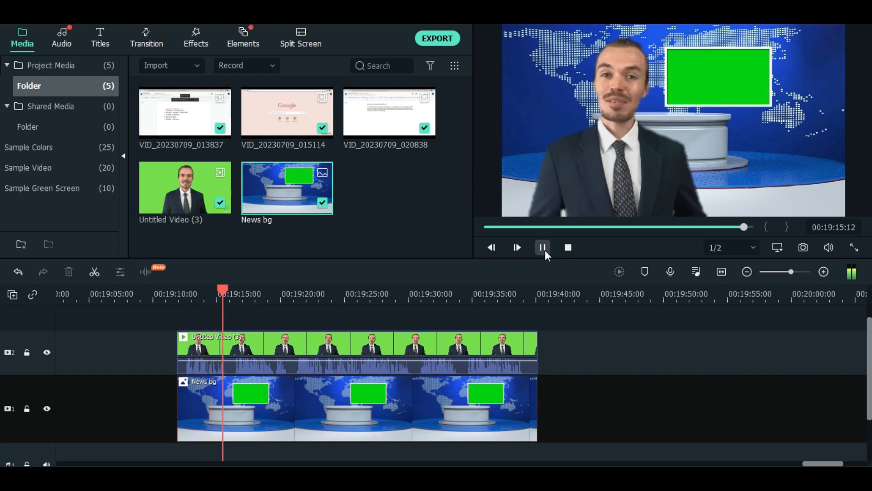
Set the avatar clip's Chroma Key edge thickness to -0.01.
click(386, 365)
double_click(377, 345)
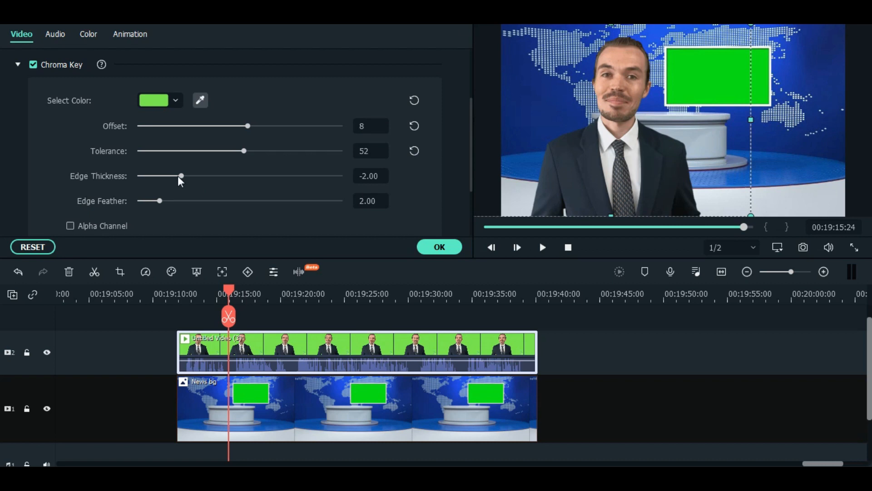
drag(178, 177, 198, 180)
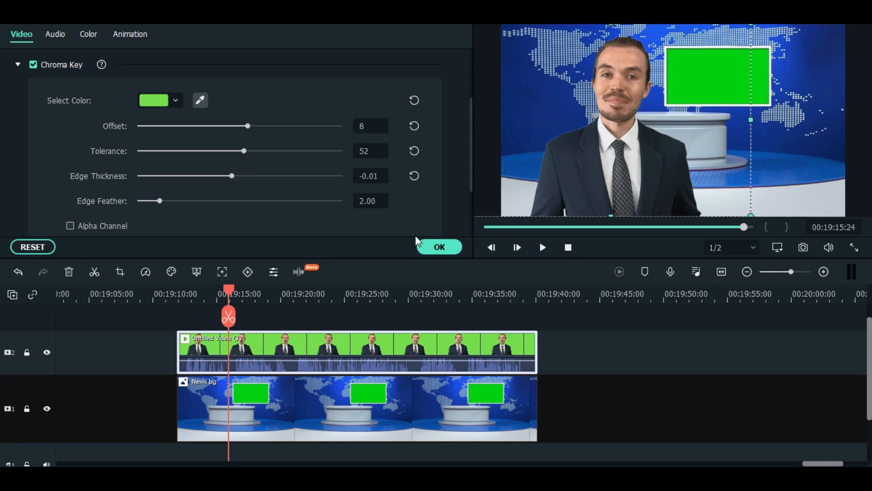
click(437, 248)
Play back the keyed avatar over the studio background to check its edges, and pause.
click(541, 248)
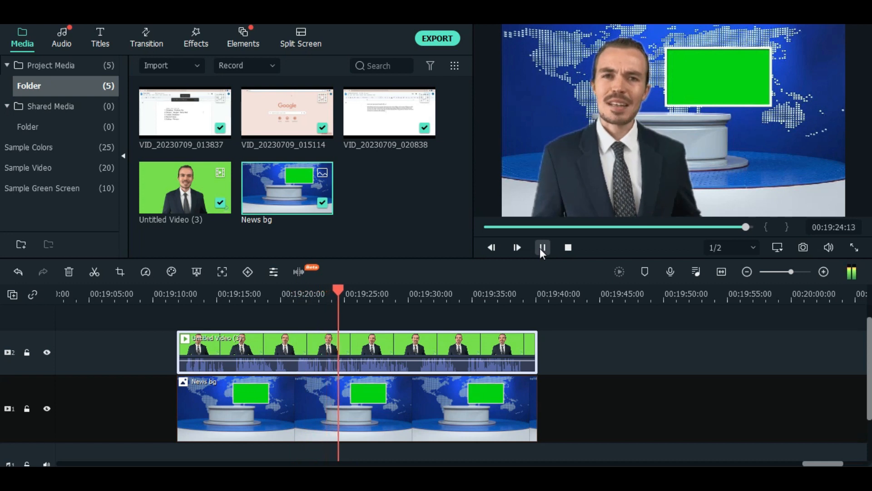
click(542, 247)
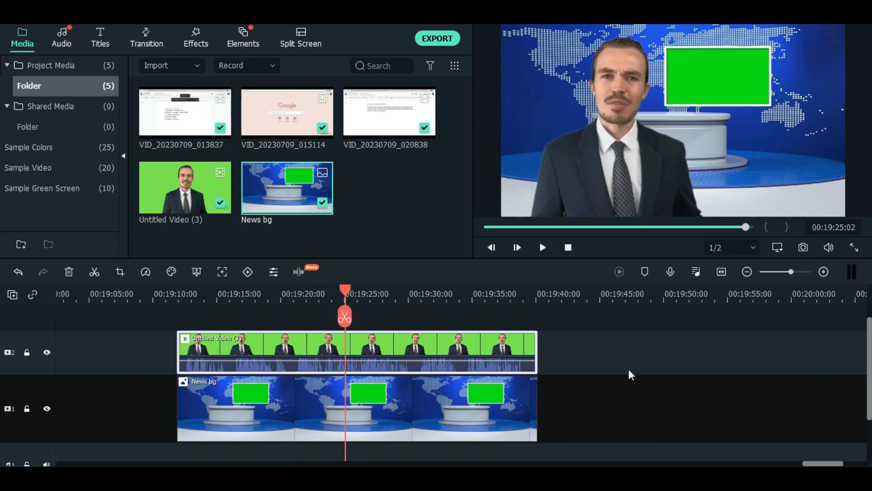
click(629, 370)
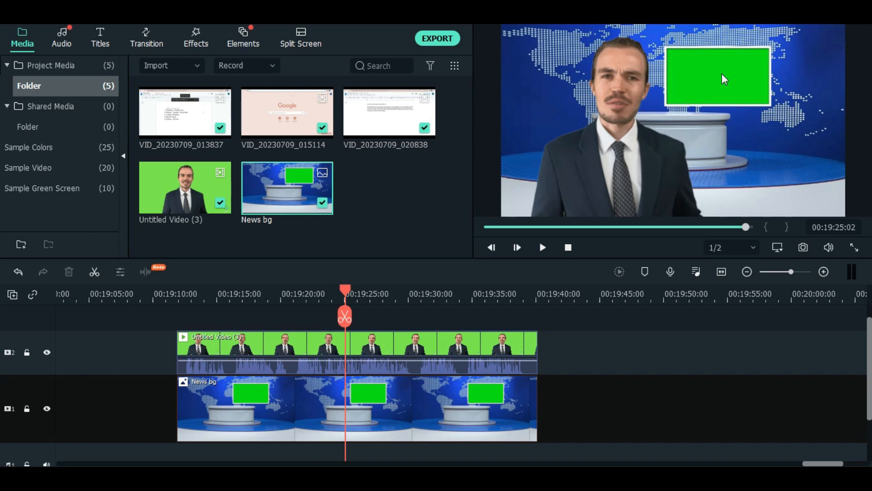
Apply Chroma Key to the News bg clip, sampling the studio screen's green as the key colour.
click(452, 400)
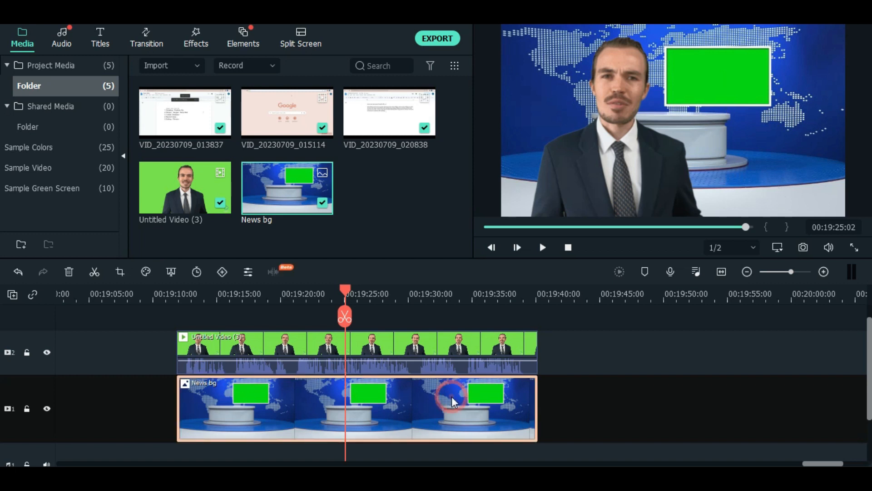
click(171, 271)
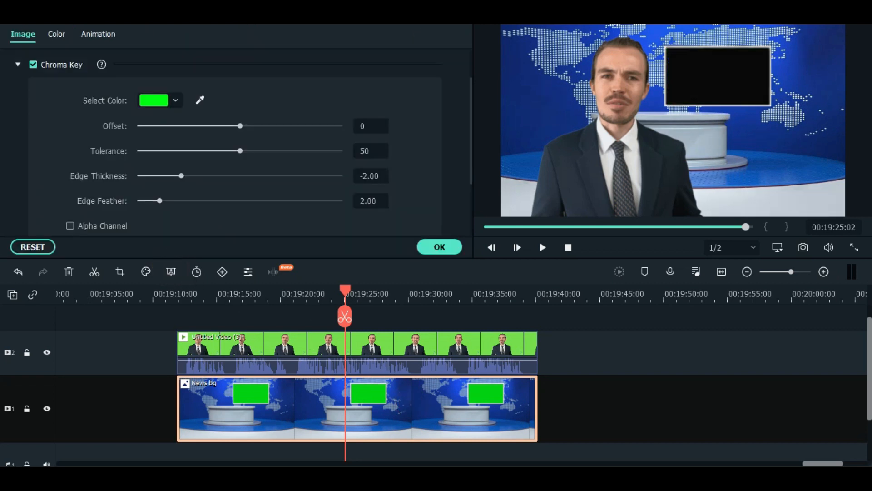
click(200, 100)
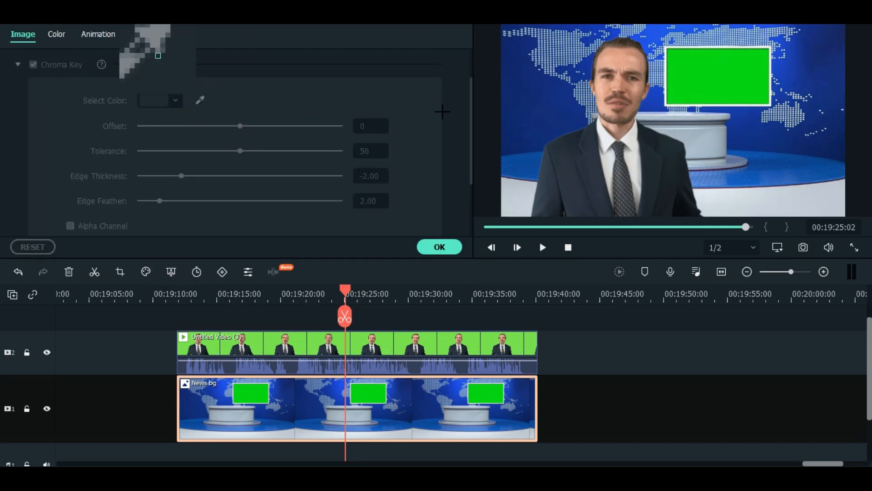
click(727, 78)
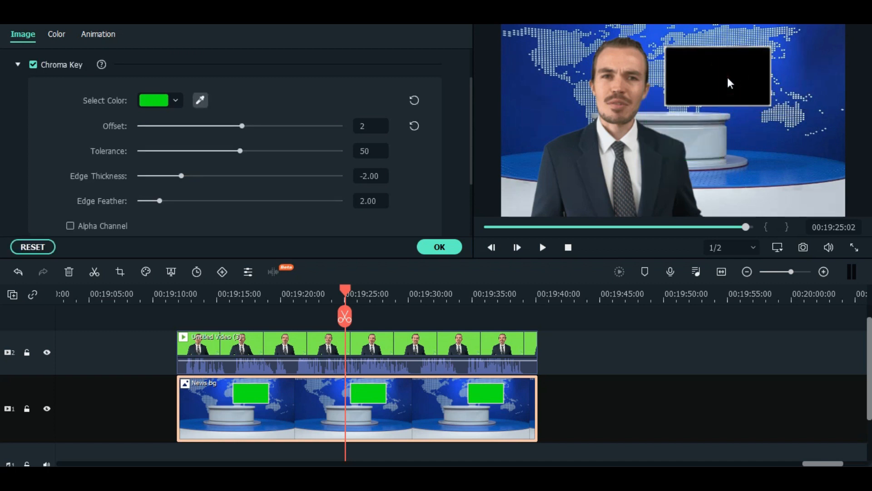
click(454, 248)
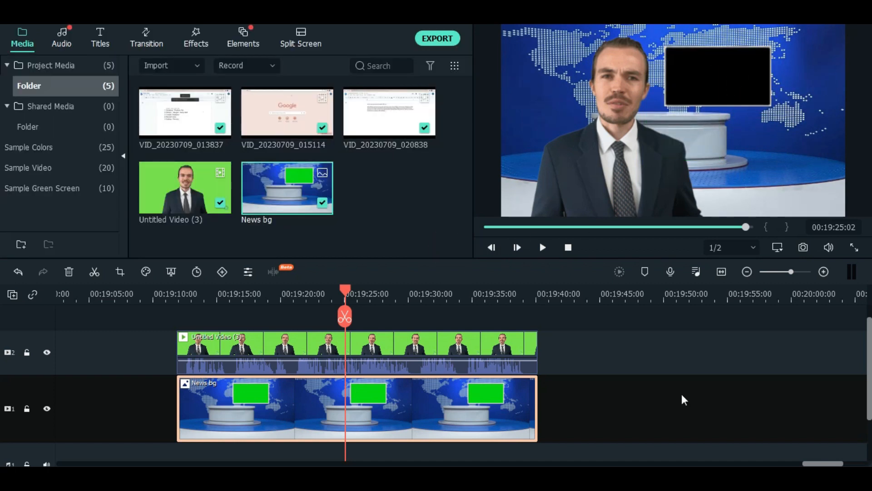
click(681, 394)
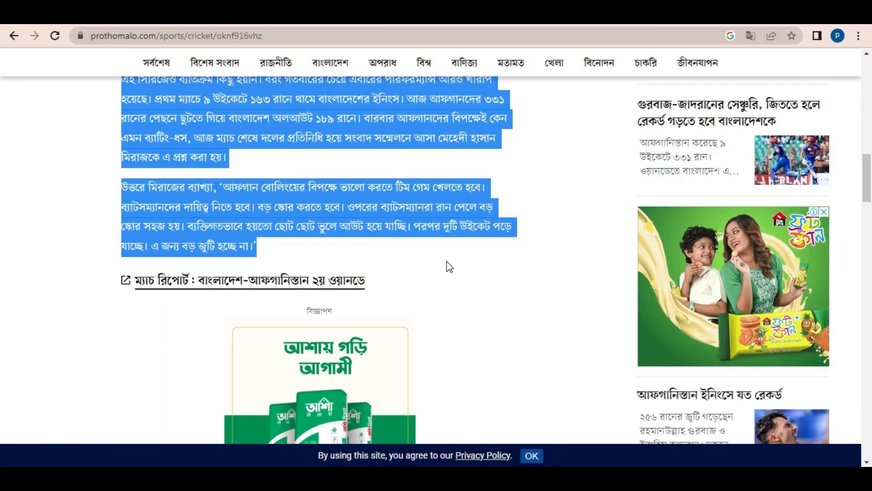
Save the bowled batsman photo from the Prothom Alo article in the browser to the Desktop and import it into Filmora's project media.
scroll(448, 265, down, 3)
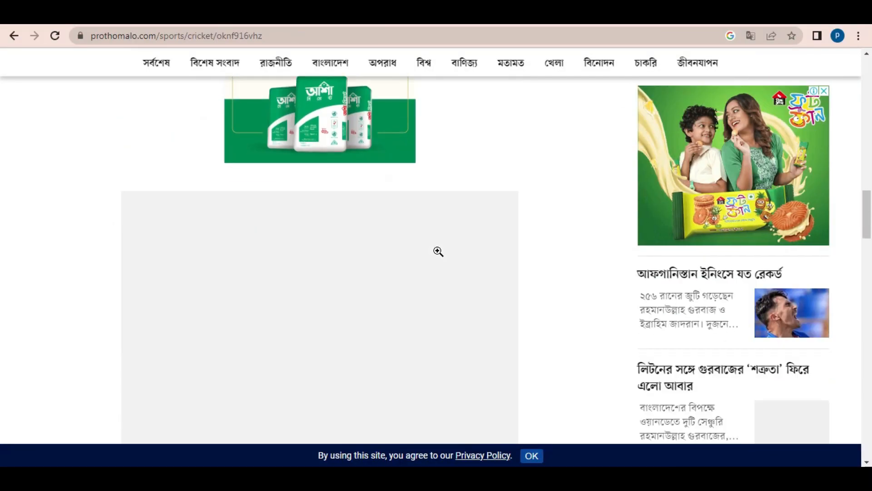
scroll(523, 244, up, 4)
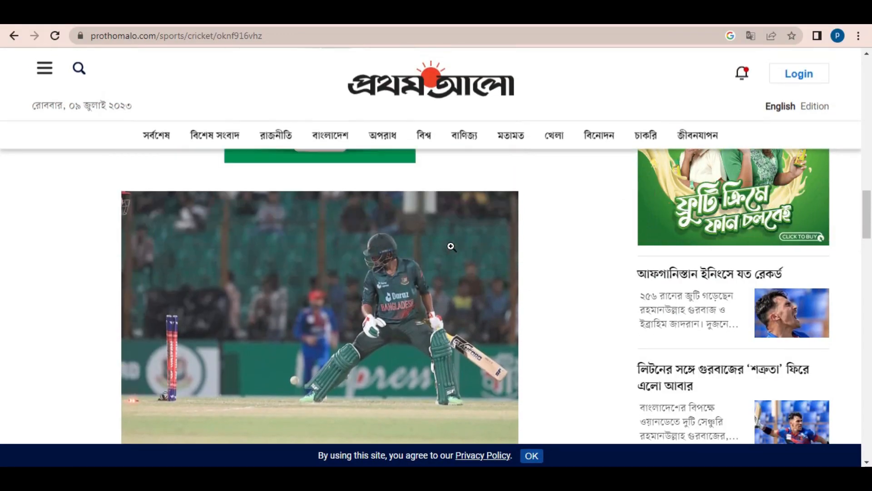
scroll(450, 246, down, 1)
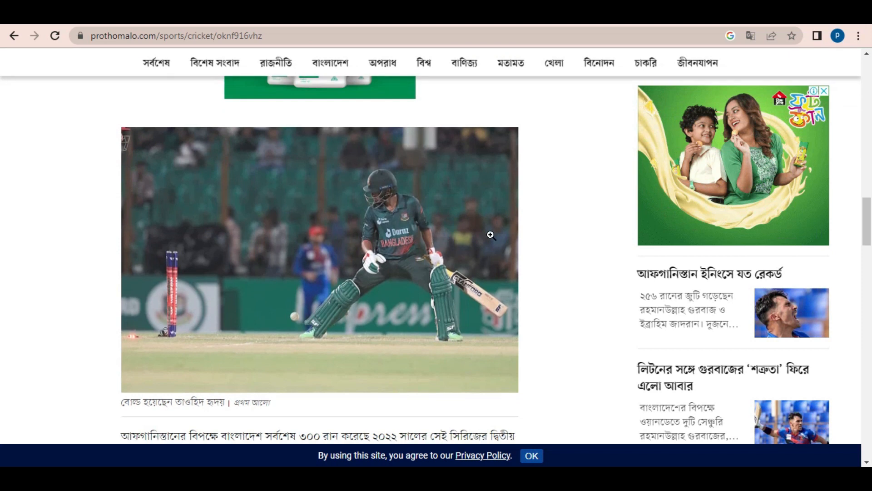
right_click(379, 243)
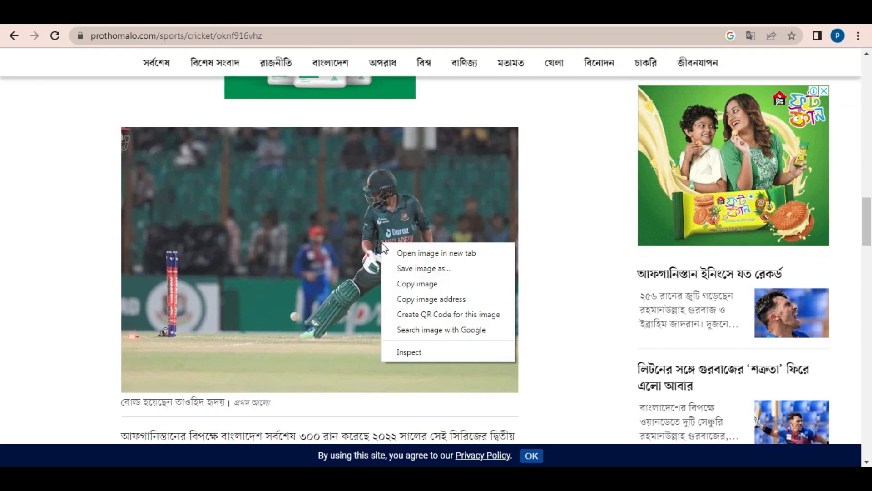
click(428, 272)
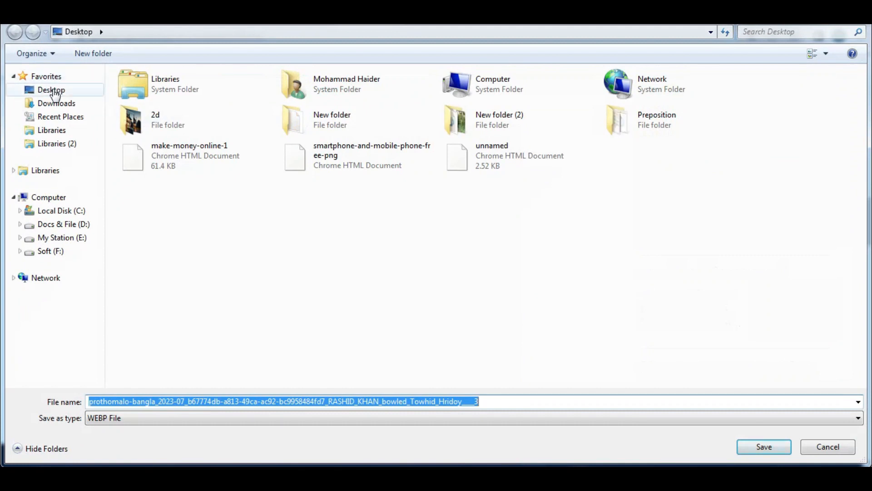
click(55, 90)
click(769, 450)
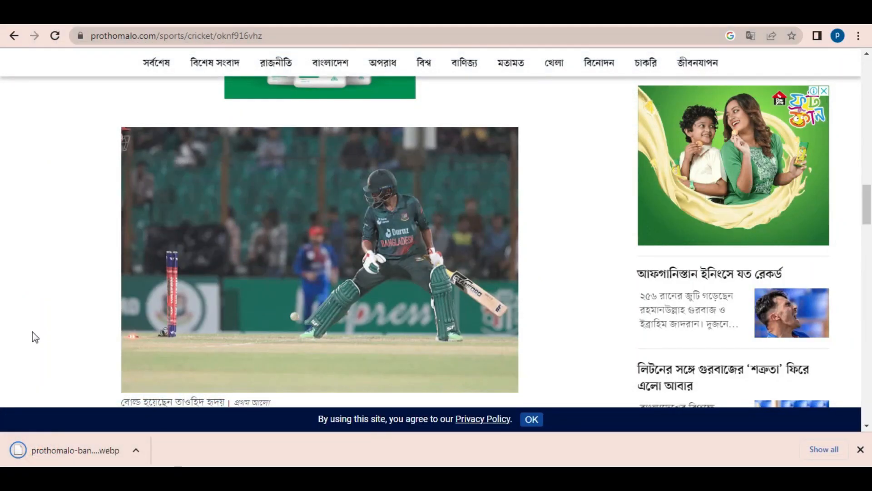
drag(53, 444, 309, 245)
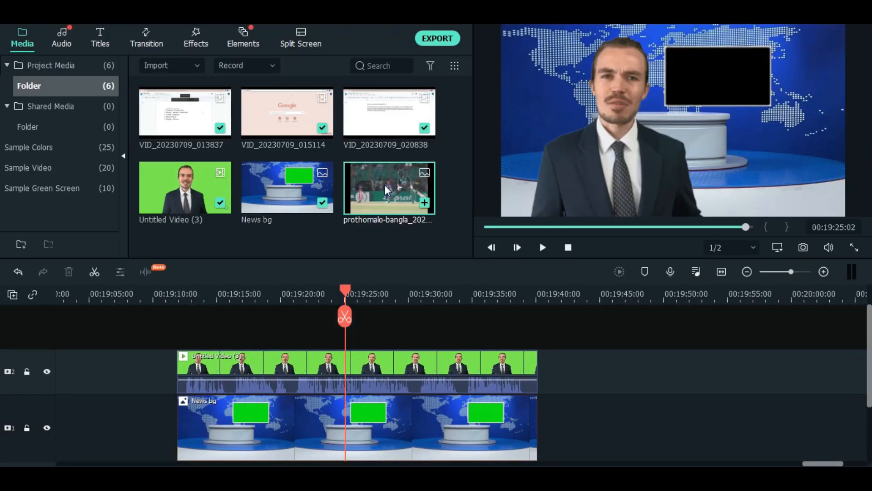
Move the avatar clip to track 3 and News bg to track 2, and place the cricket photo on track 1.
drag(414, 298, 353, 331)
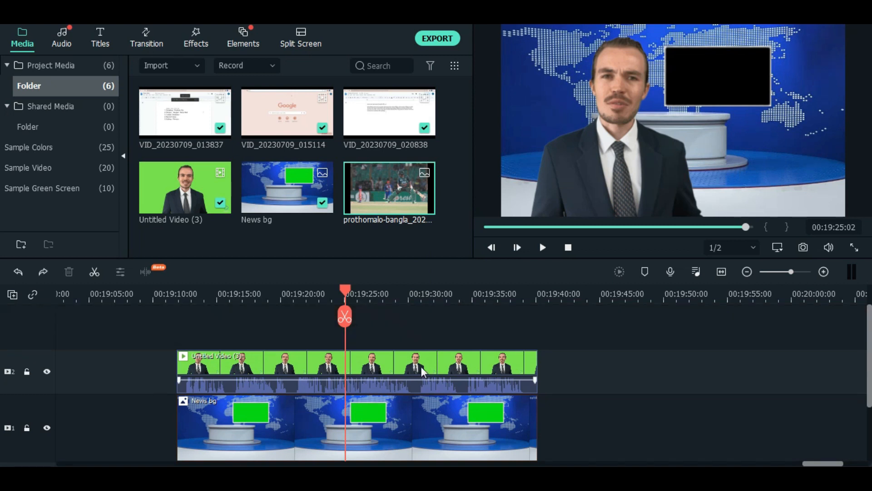
click(420, 366)
drag(420, 366, 420, 340)
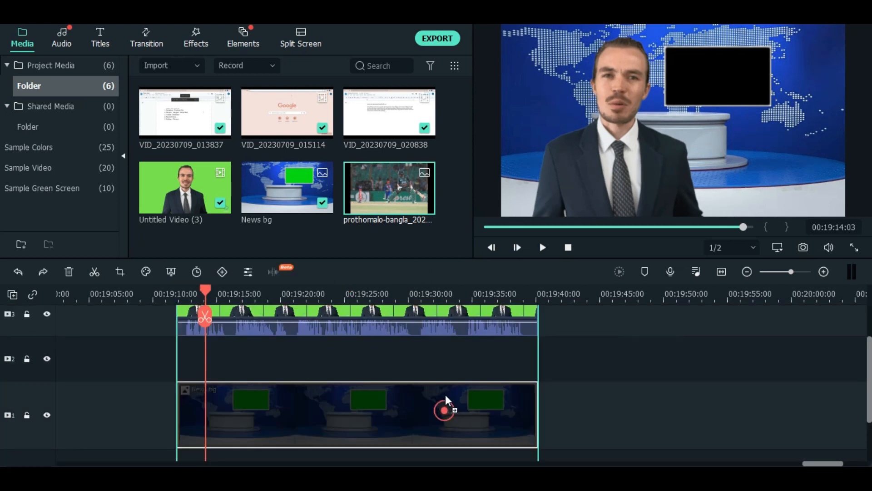
drag(445, 394, 455, 373)
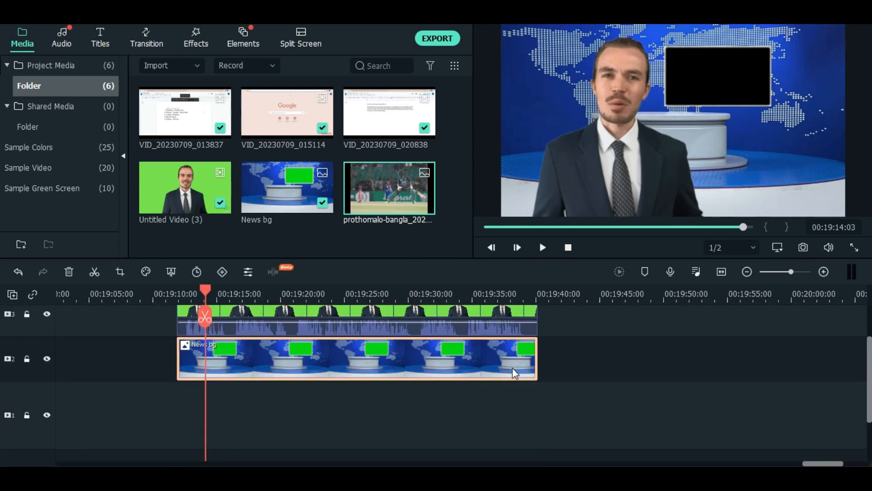
drag(509, 430, 428, 412)
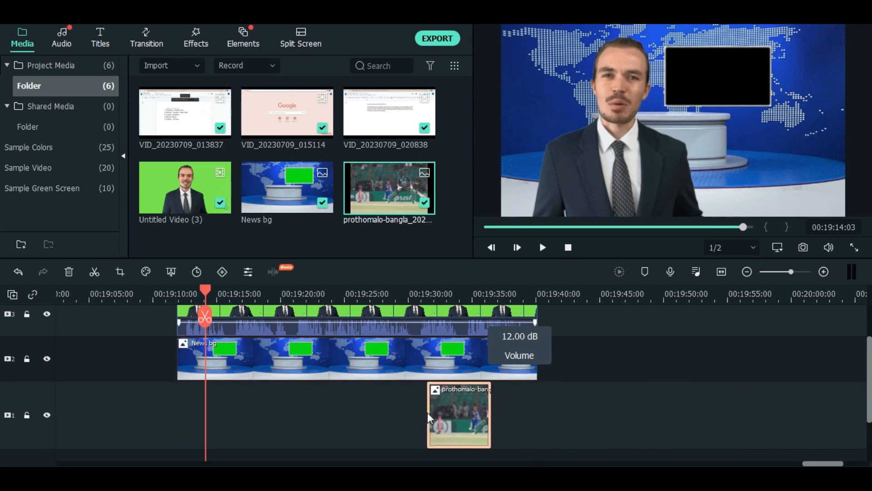
Extend the cricket photo back to the start of News bg, and shrink and position it behind the studio screen.
click(462, 290)
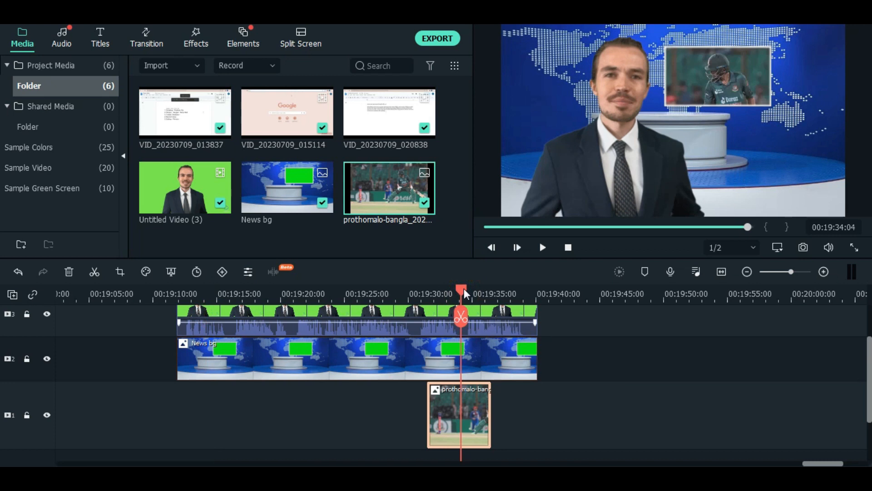
click(730, 75)
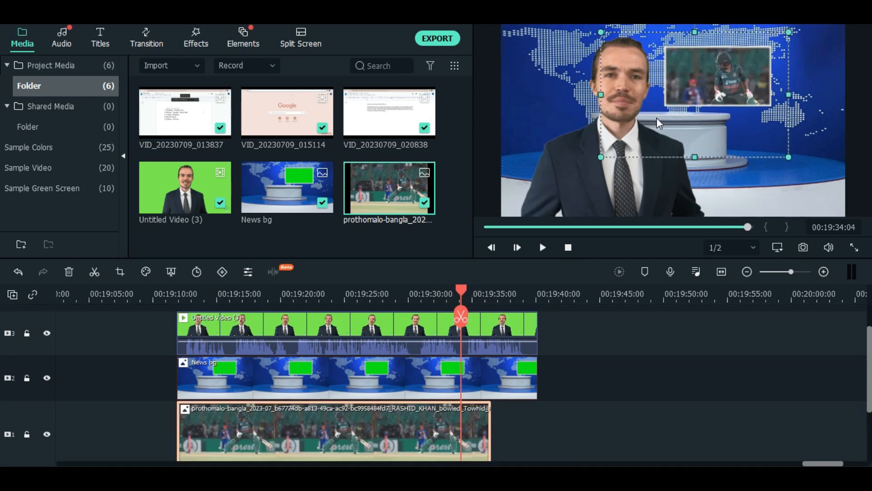
click(640, 337)
click(669, 402)
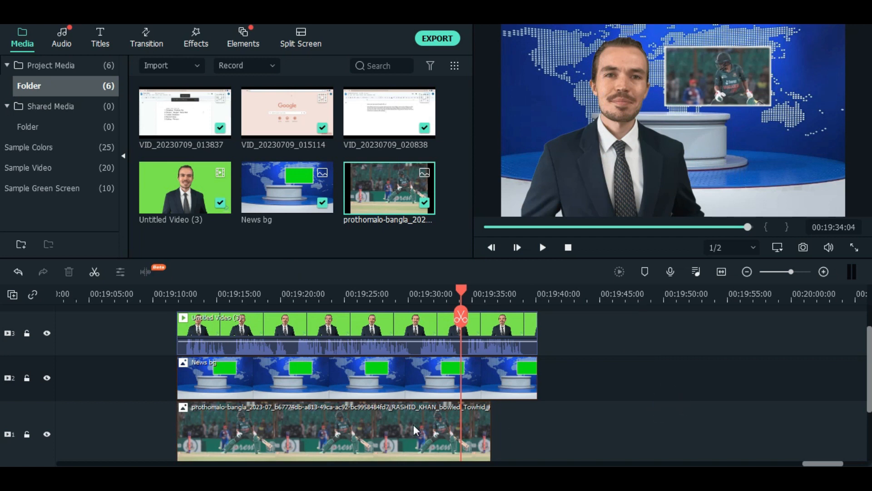
Apply the Fade Zoom In legacy preset motion to the cricket photo clip.
double_click(413, 425)
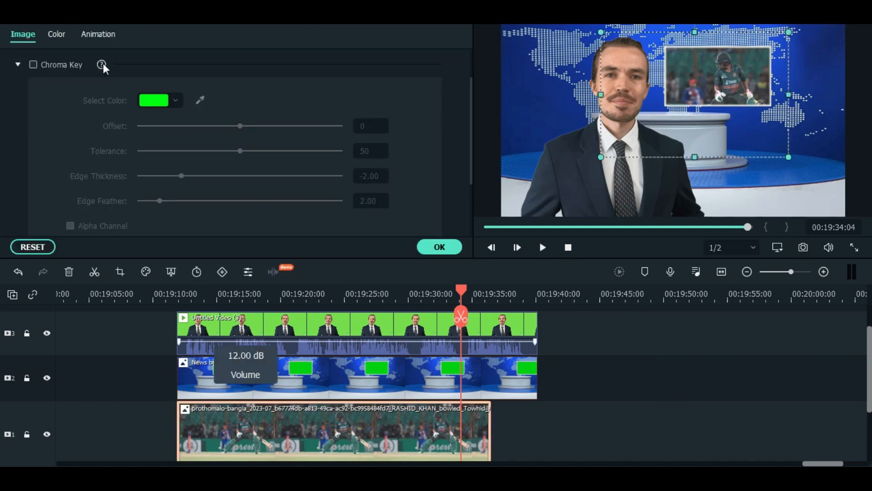
click(87, 32)
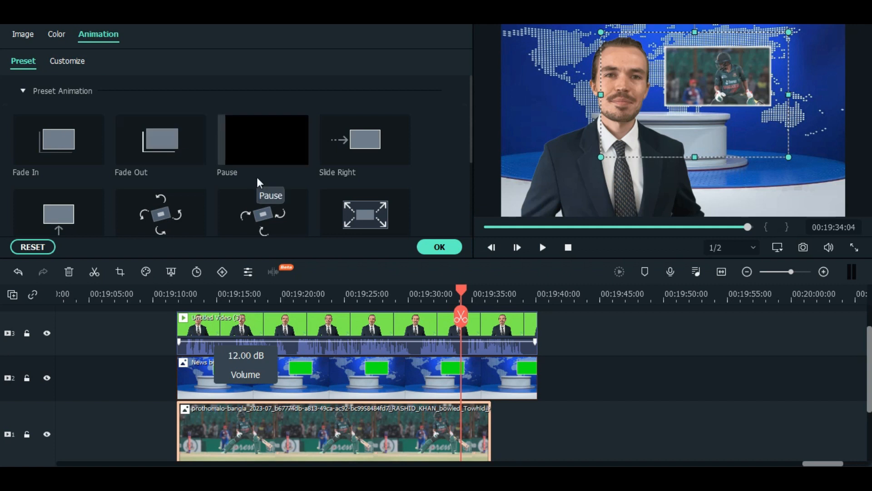
scroll(181, 148, down, 3)
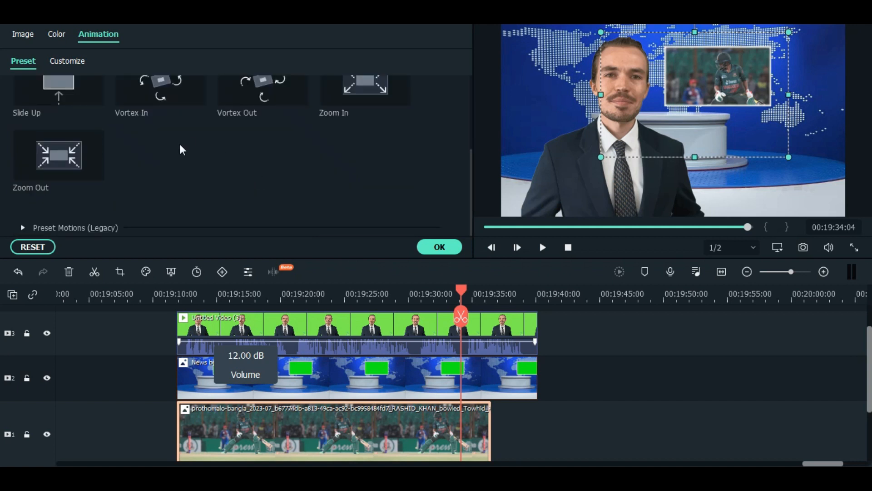
click(18, 227)
scroll(206, 212, down, 3)
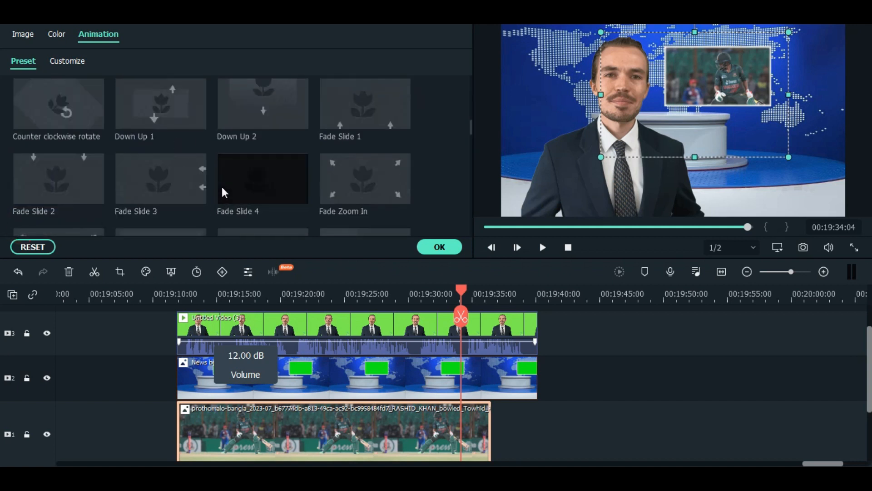
double_click(352, 174)
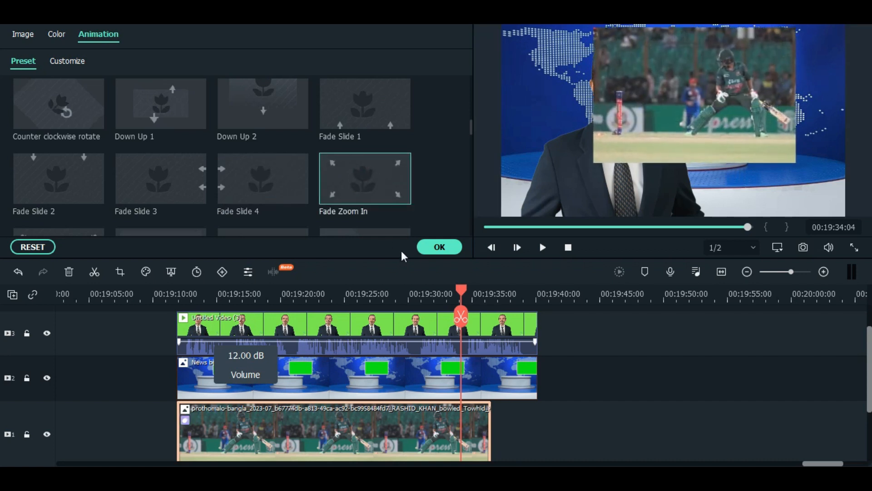
click(437, 248)
click(672, 394)
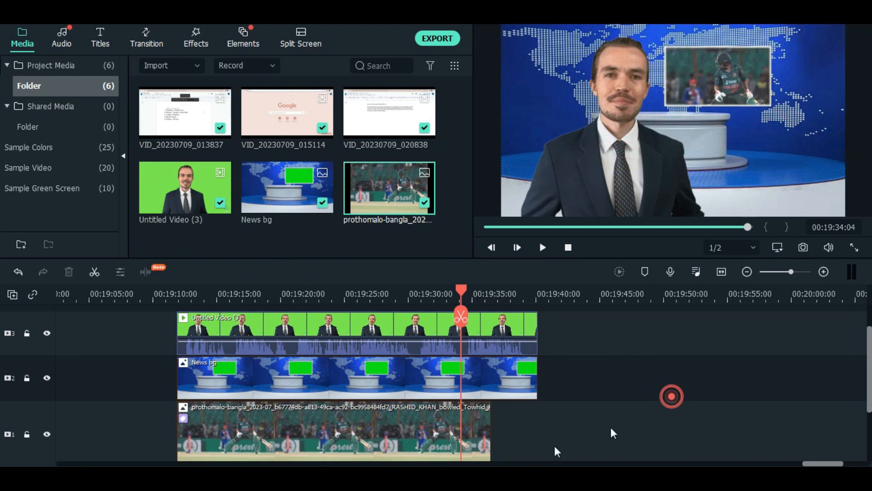
Extend the cricket photo clip to the end of News bg and play the composite from its beginning, pausing at 00:19:18:03.
click(478, 438)
drag(491, 436, 536, 430)
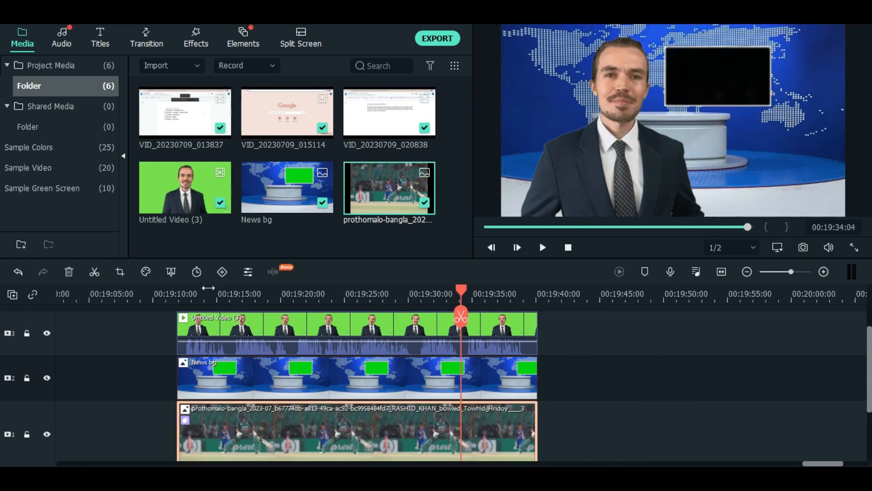
click(174, 295)
key(space)
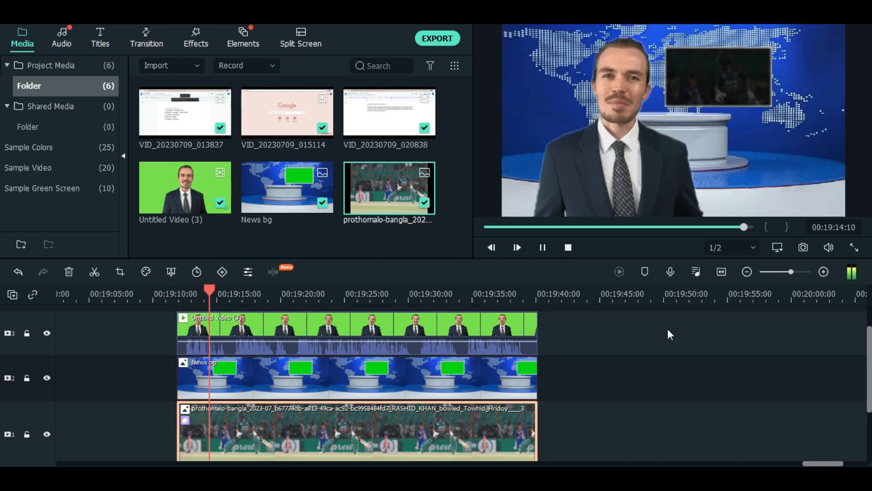
key(space)
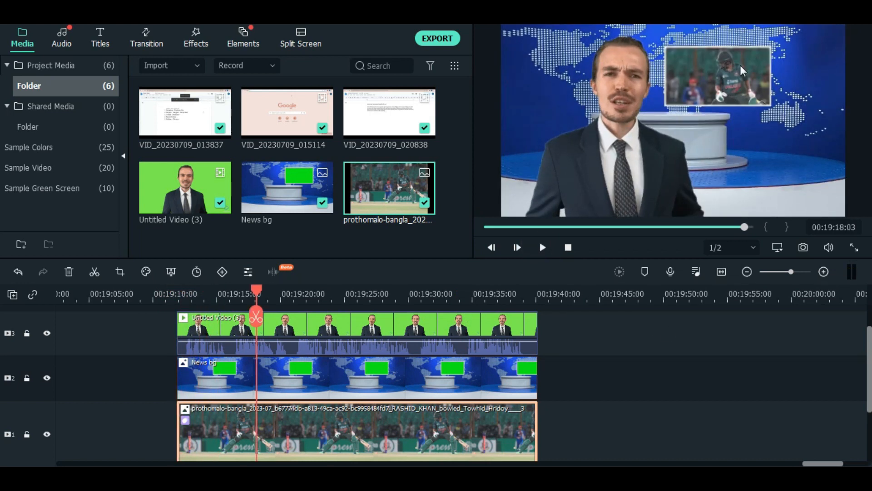